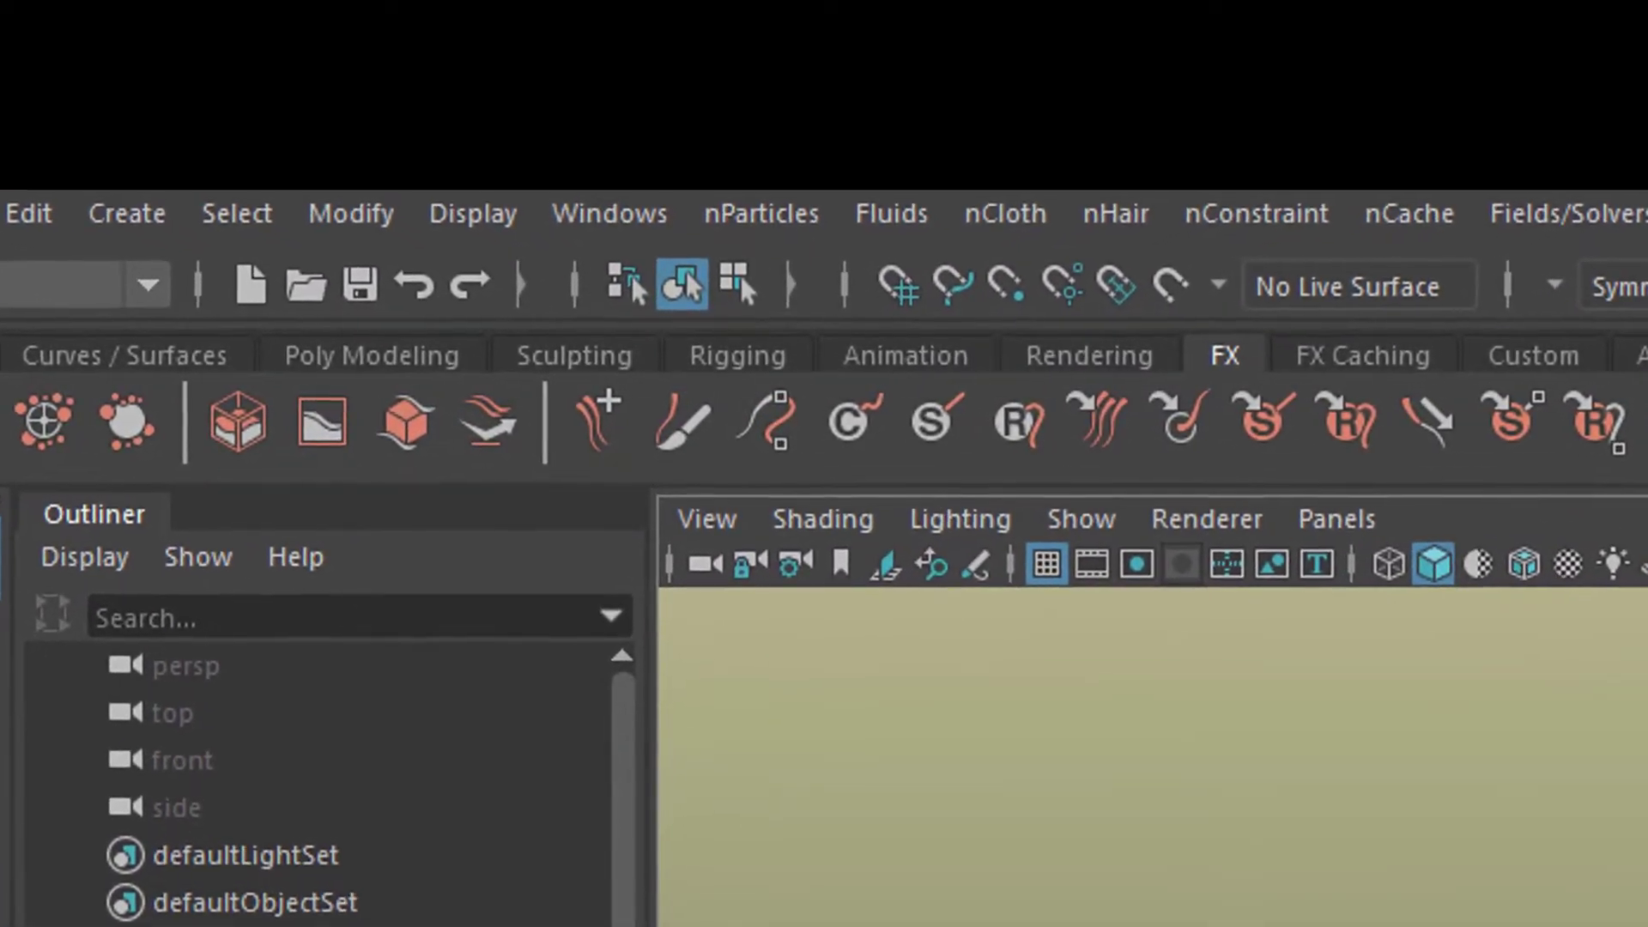
- Create a 3D polygon type object in the scene
click(103, 365)
click(321, 354)
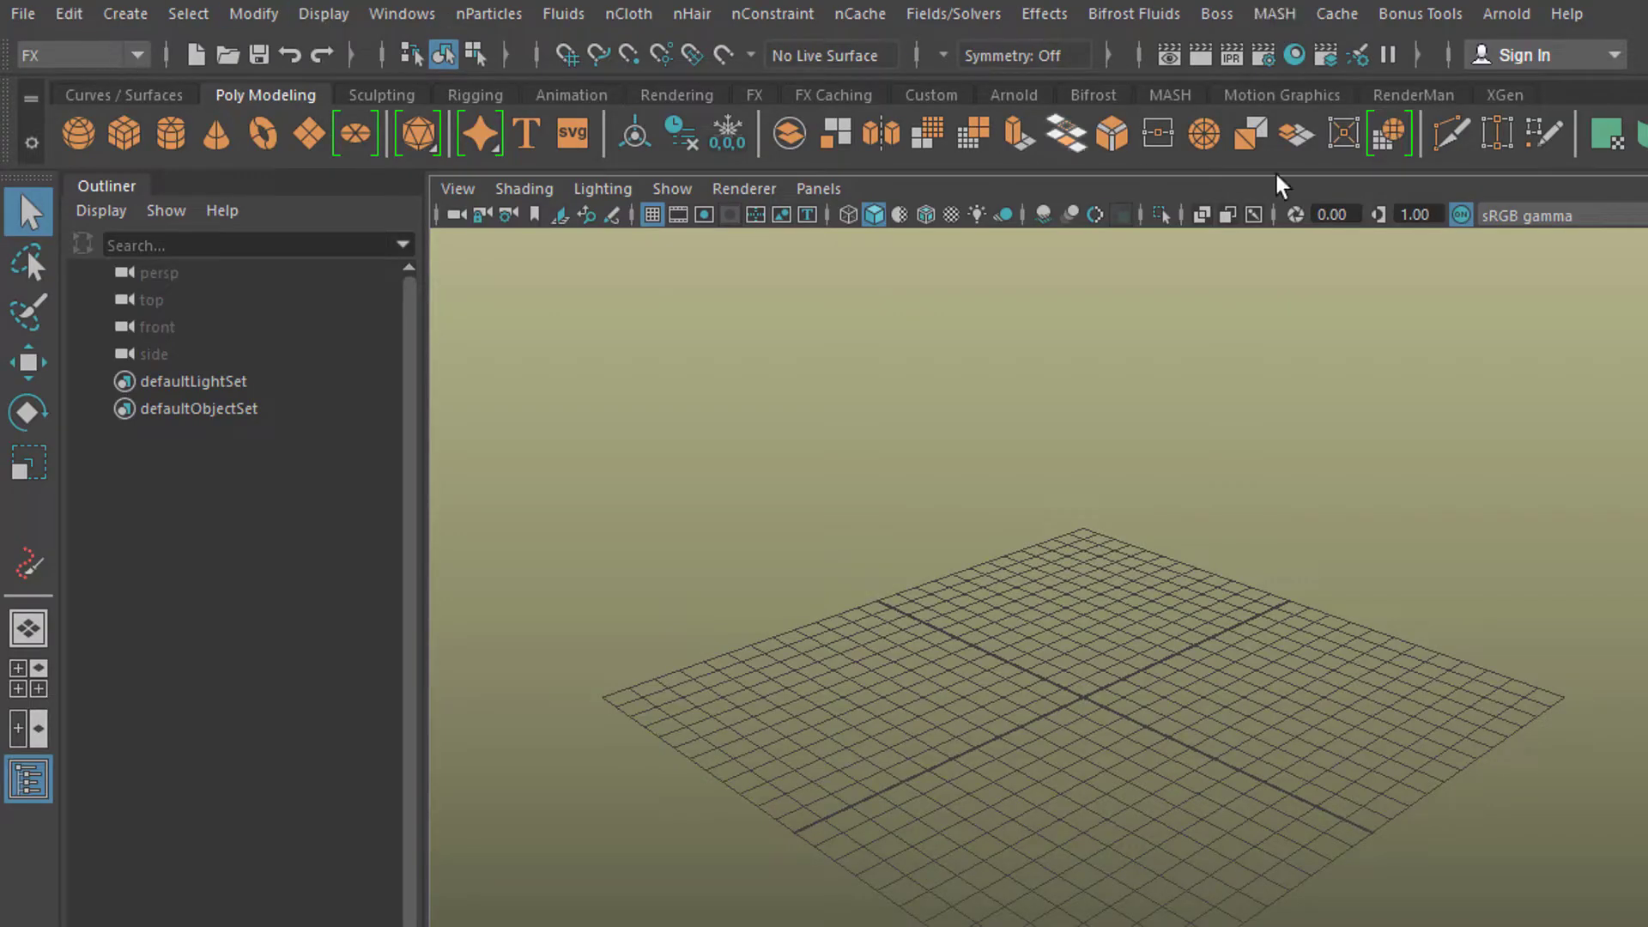
click(1183, 99)
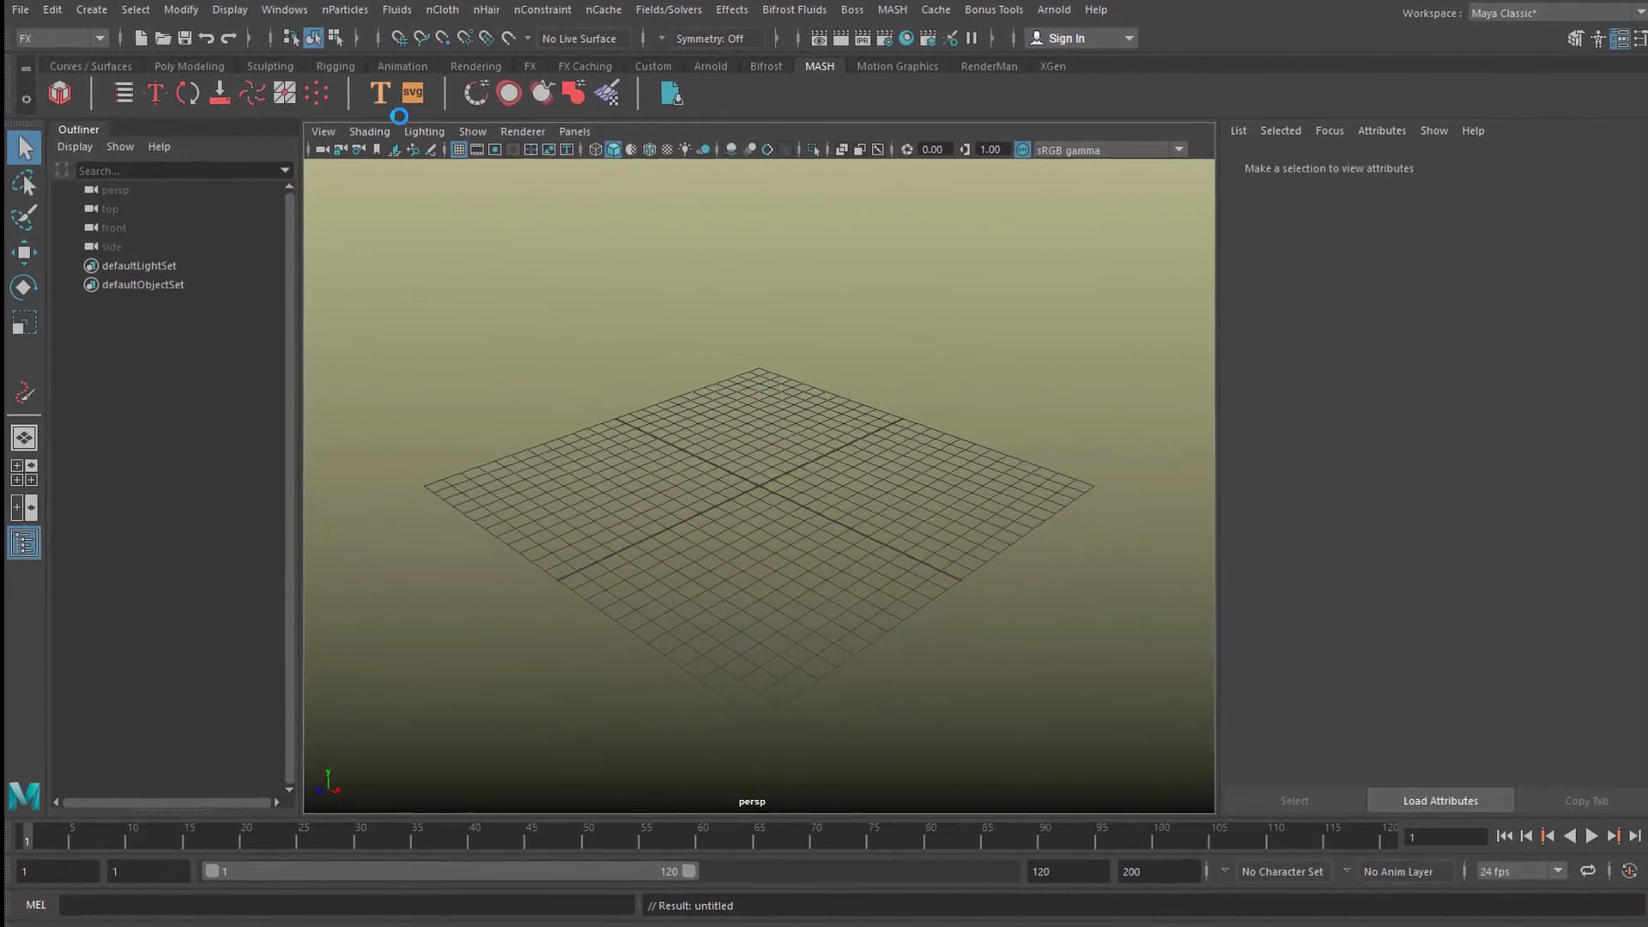
click(388, 91)
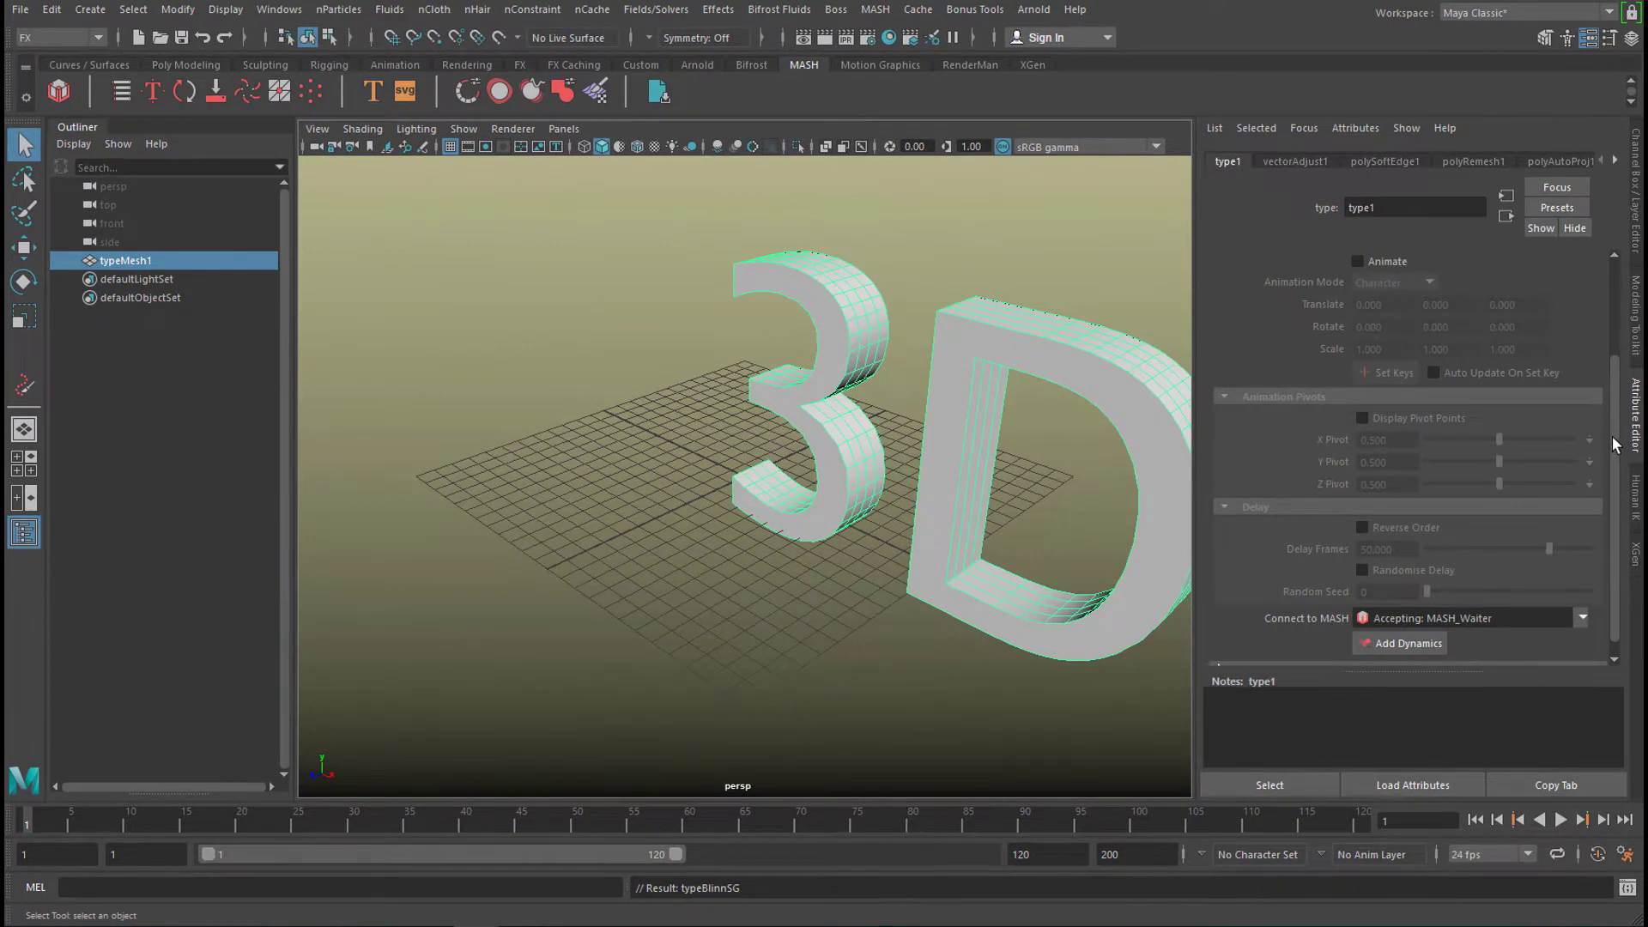
- Replace the type object's default text with "texting" and center its alignment
scroll(1444, 336, up, 3)
drag(1291, 294, 1192, 280)
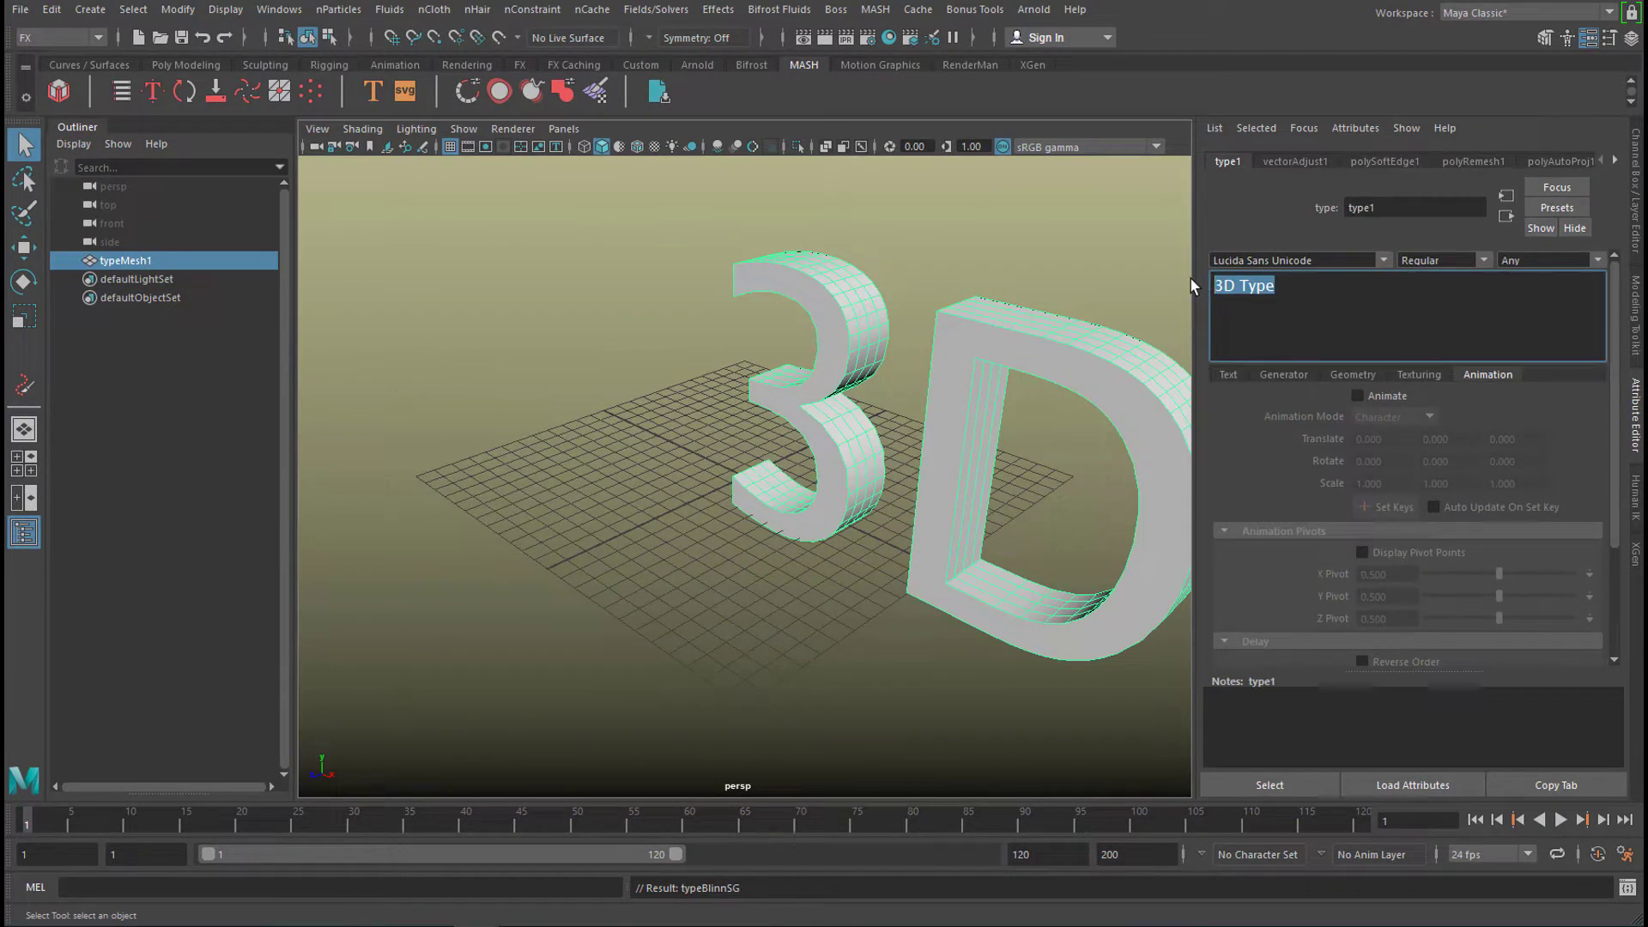
text(t)
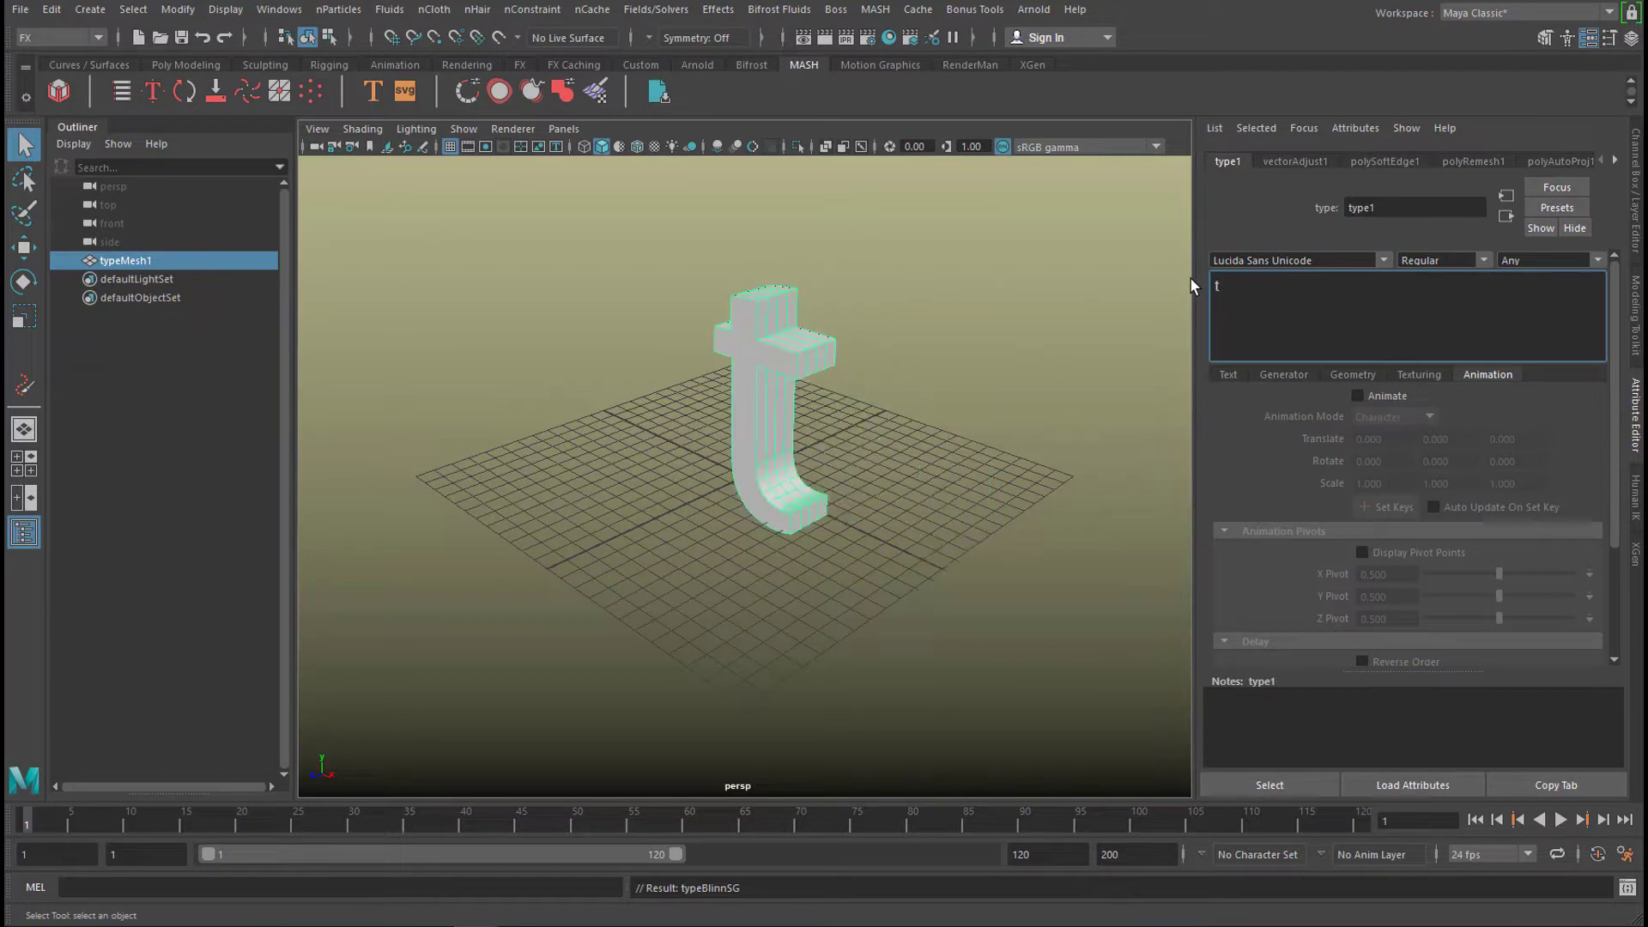
text(exting)
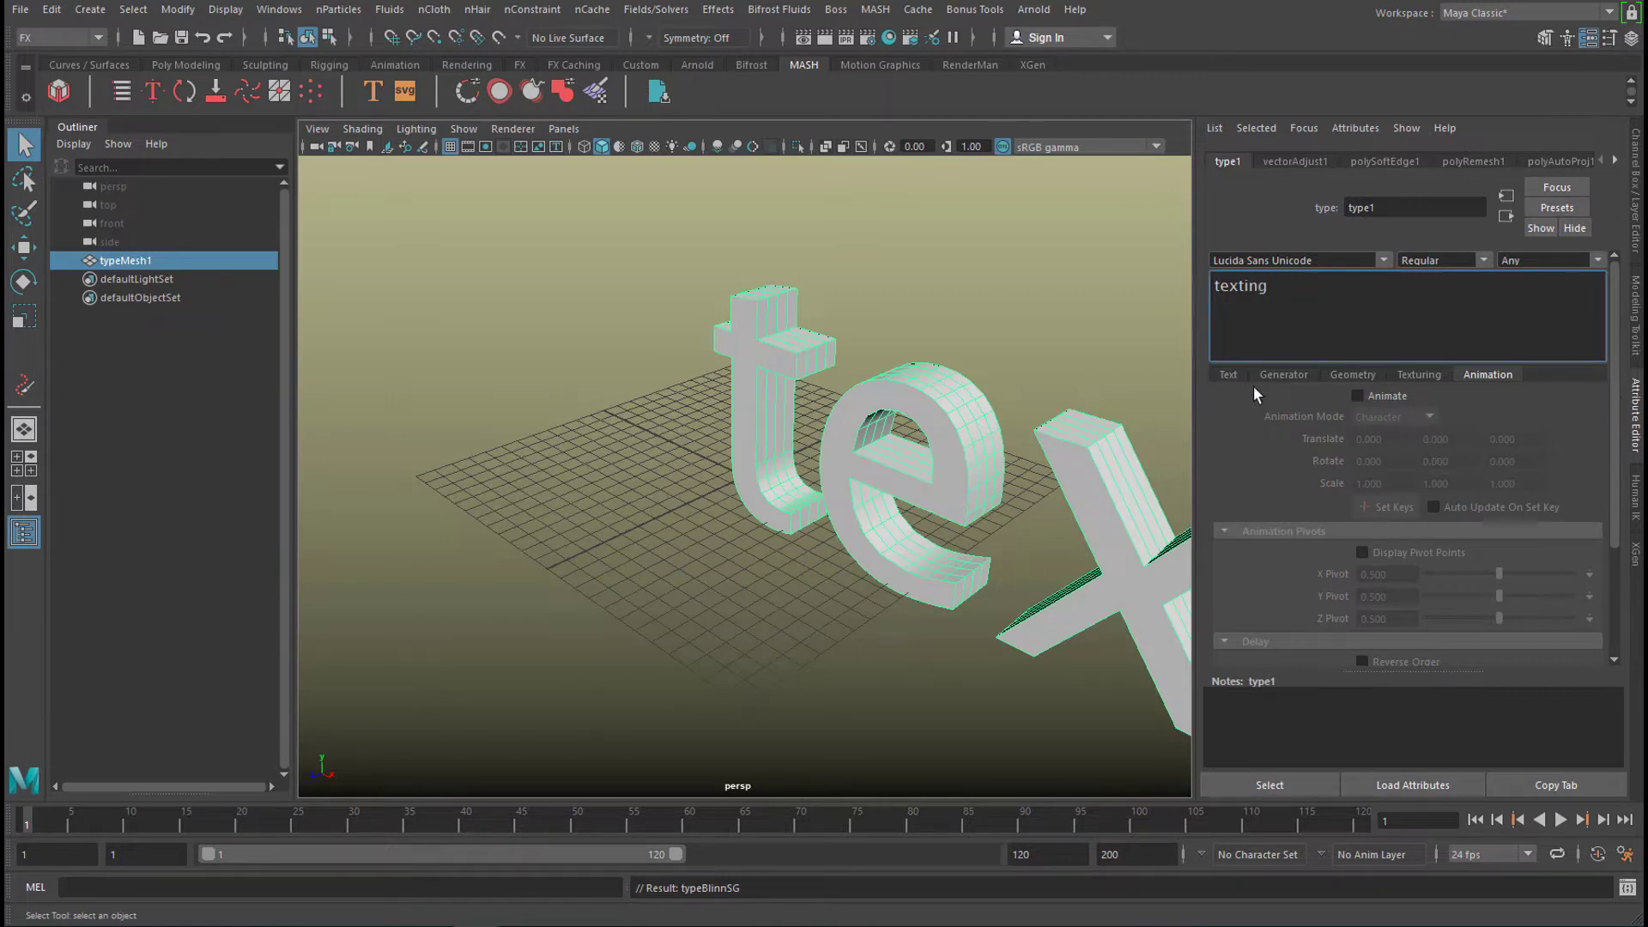
click(1230, 374)
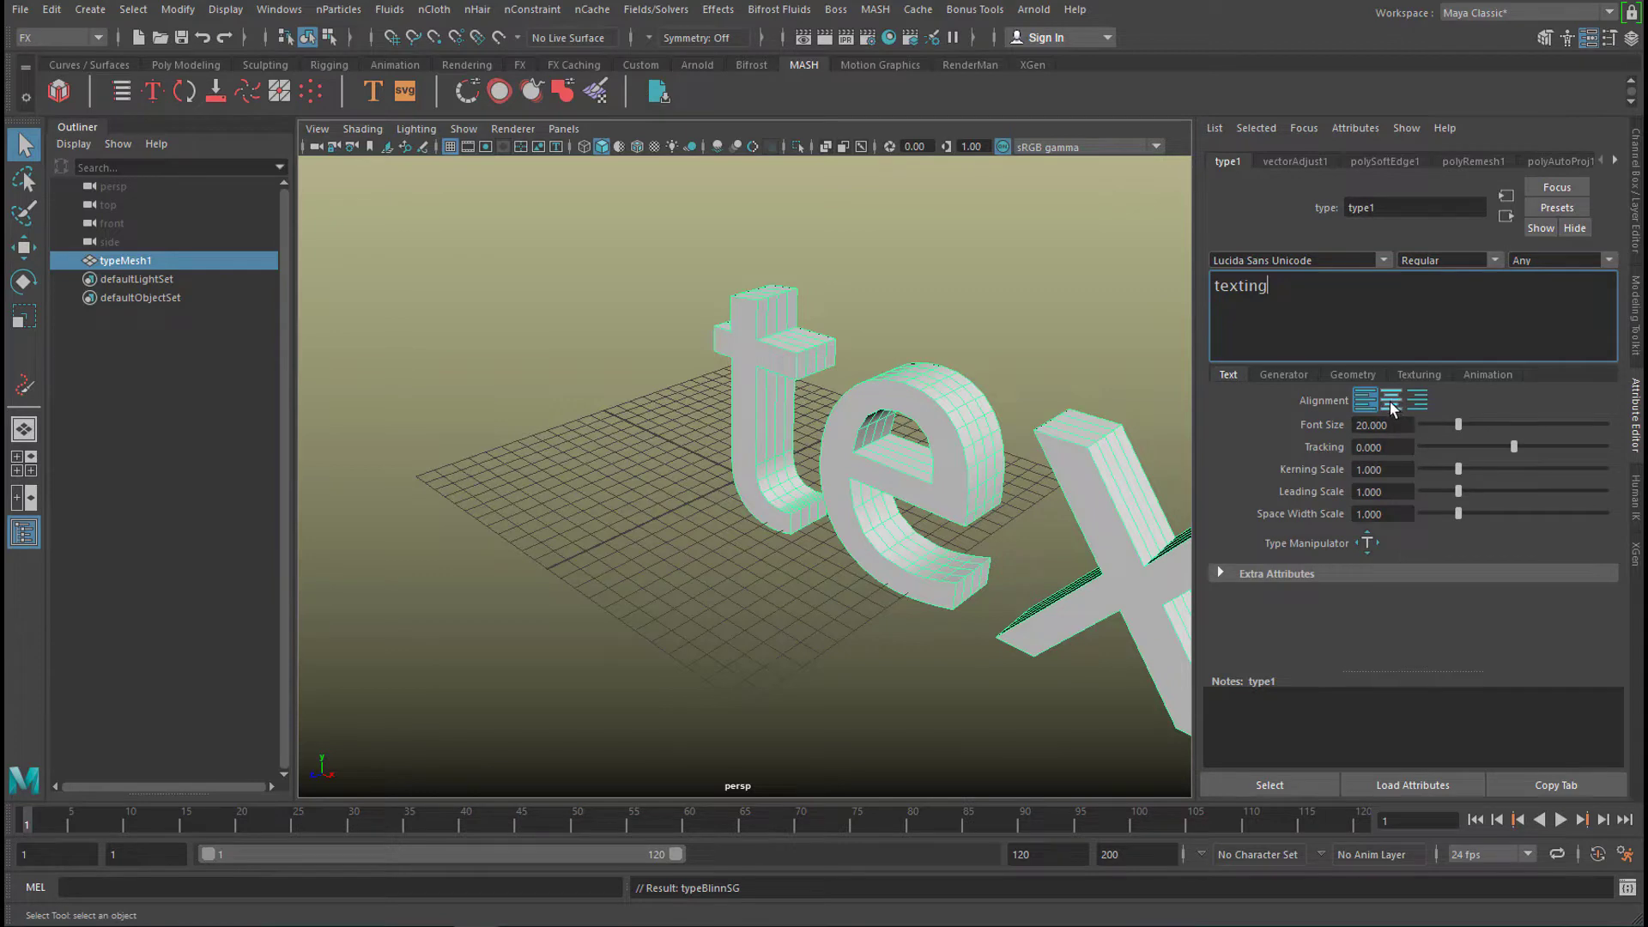
click(1392, 401)
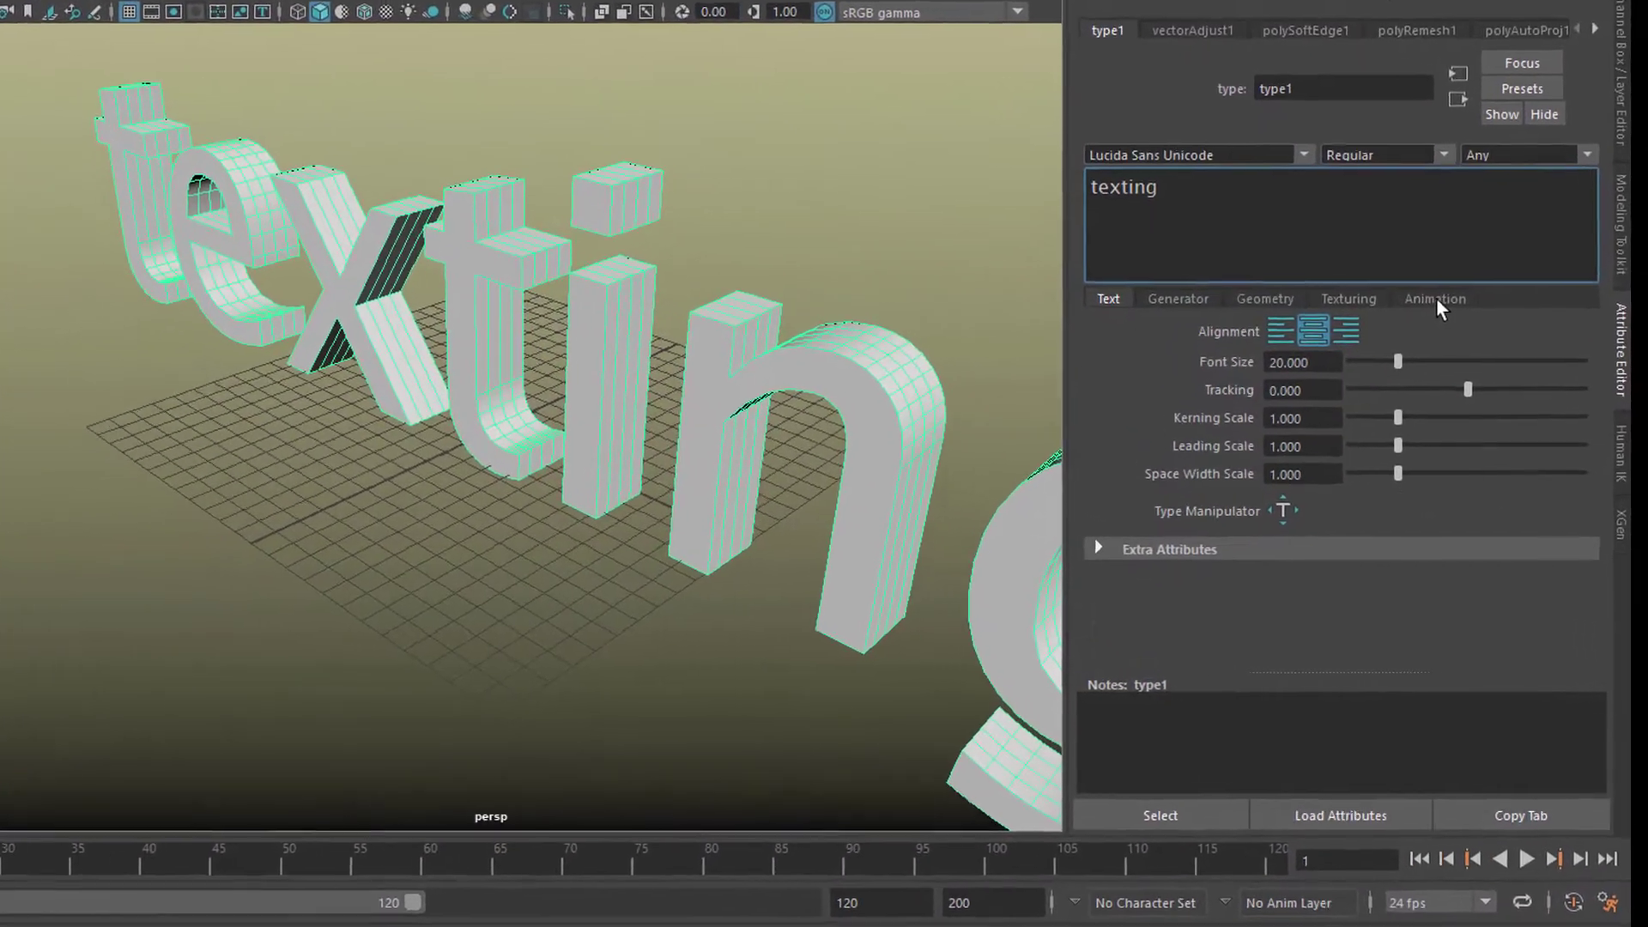
- Look through the text's animation settings, including the MASH connection and dynamics options
click(1455, 328)
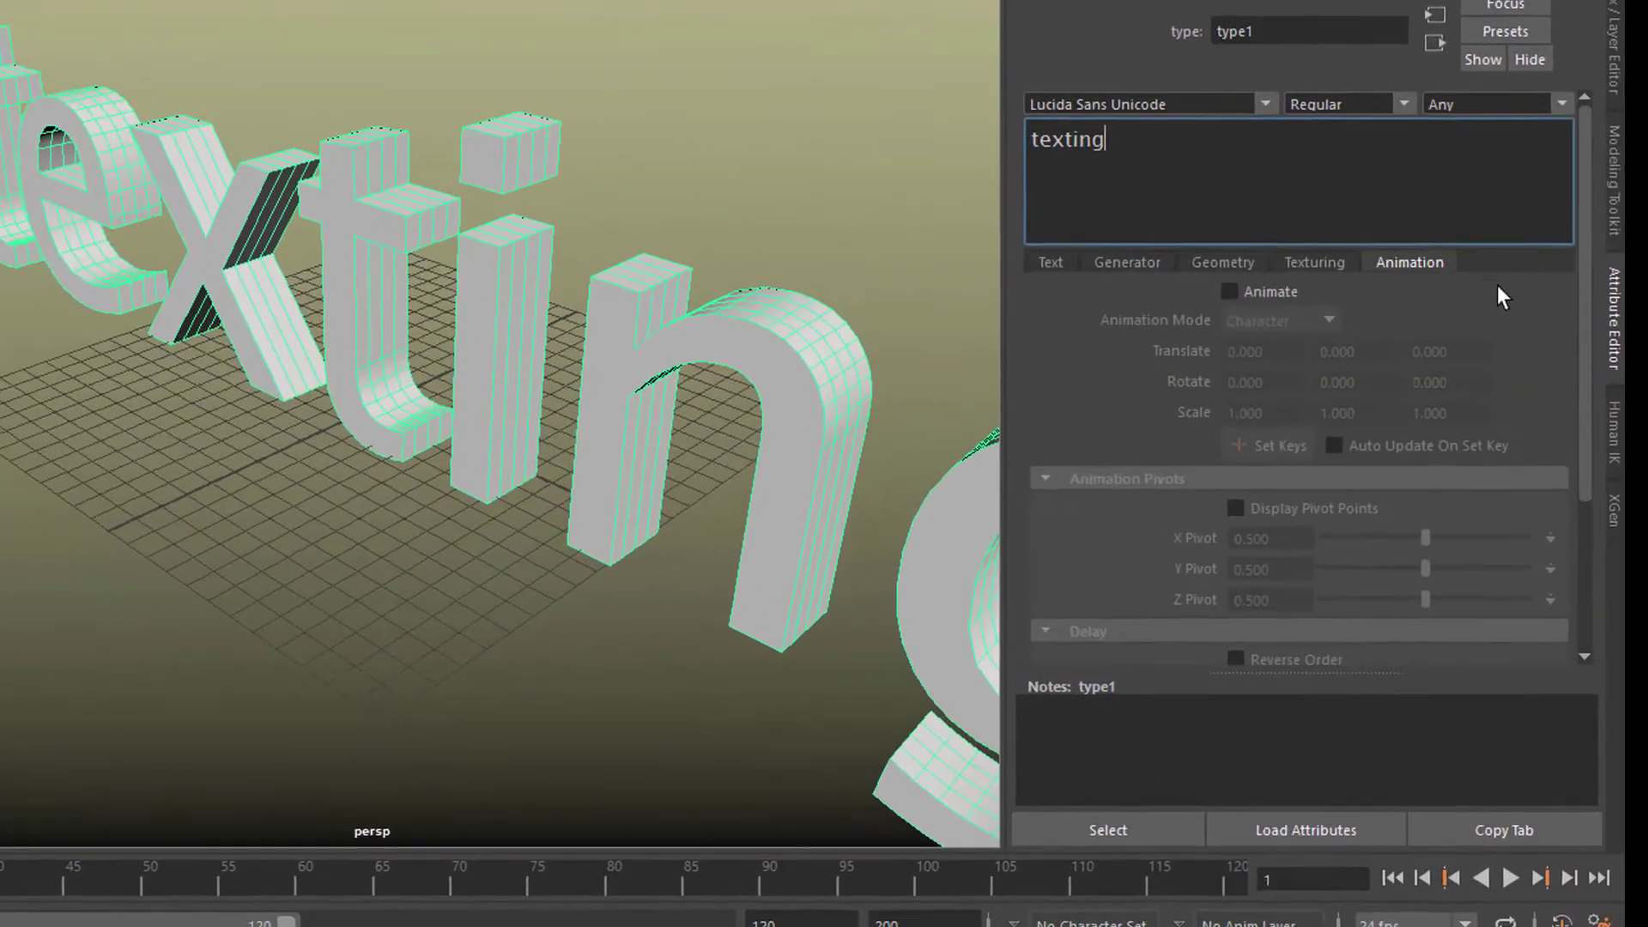
scroll(1569, 169, down, 5)
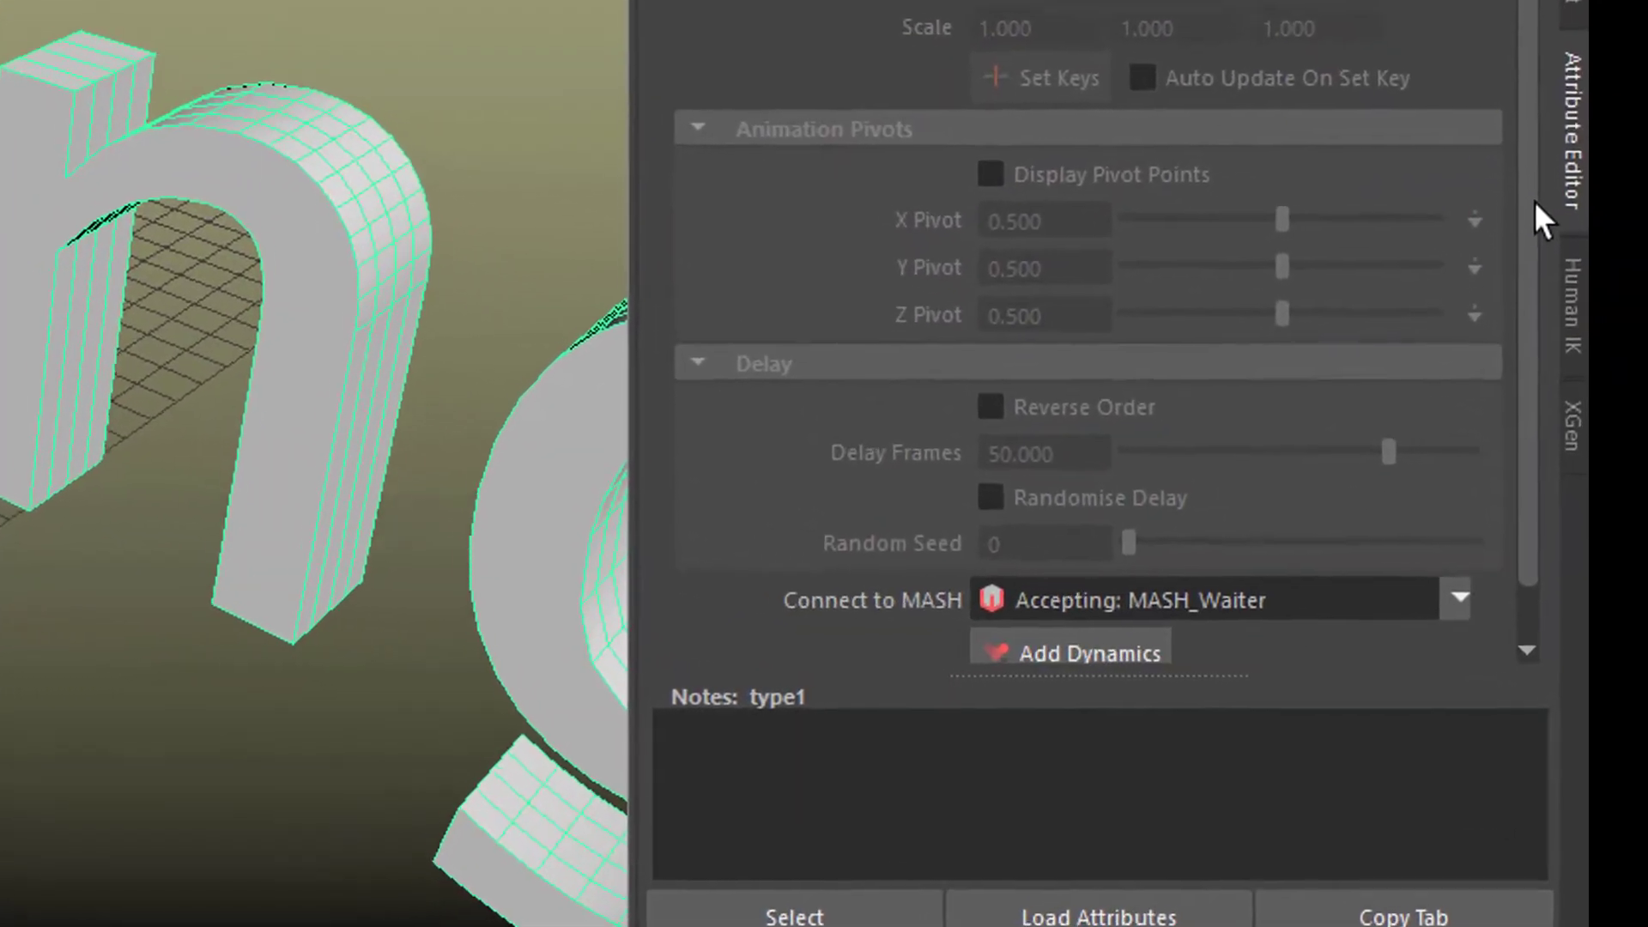
scroll(1511, 221, down, 3)
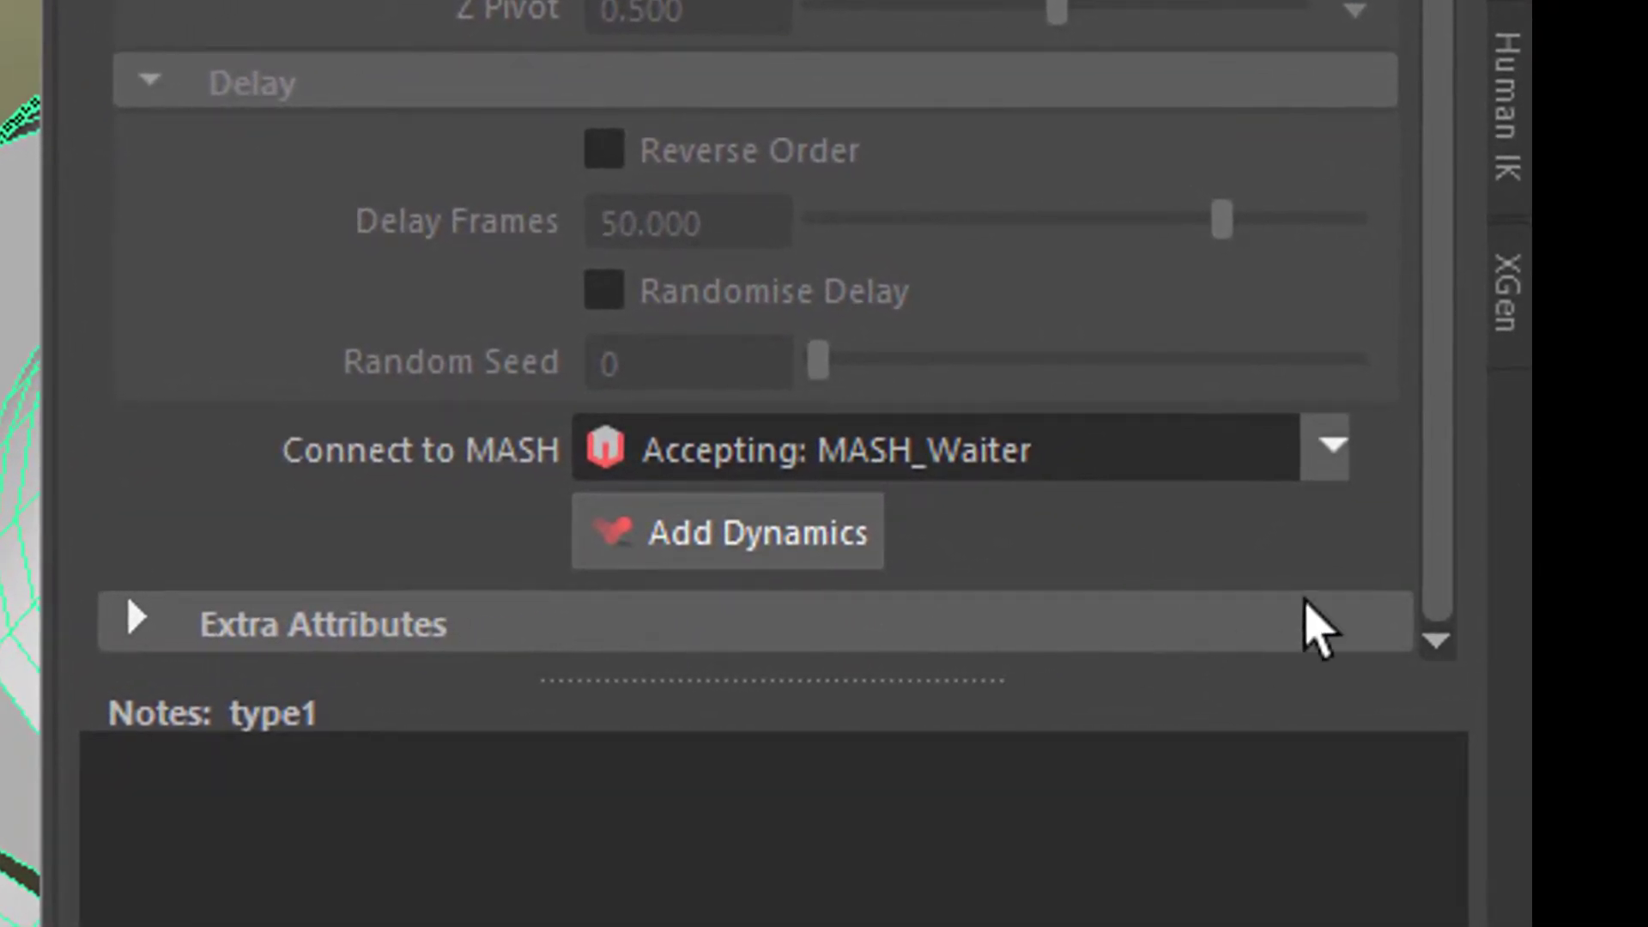
scroll(1453, 95, up, 5)
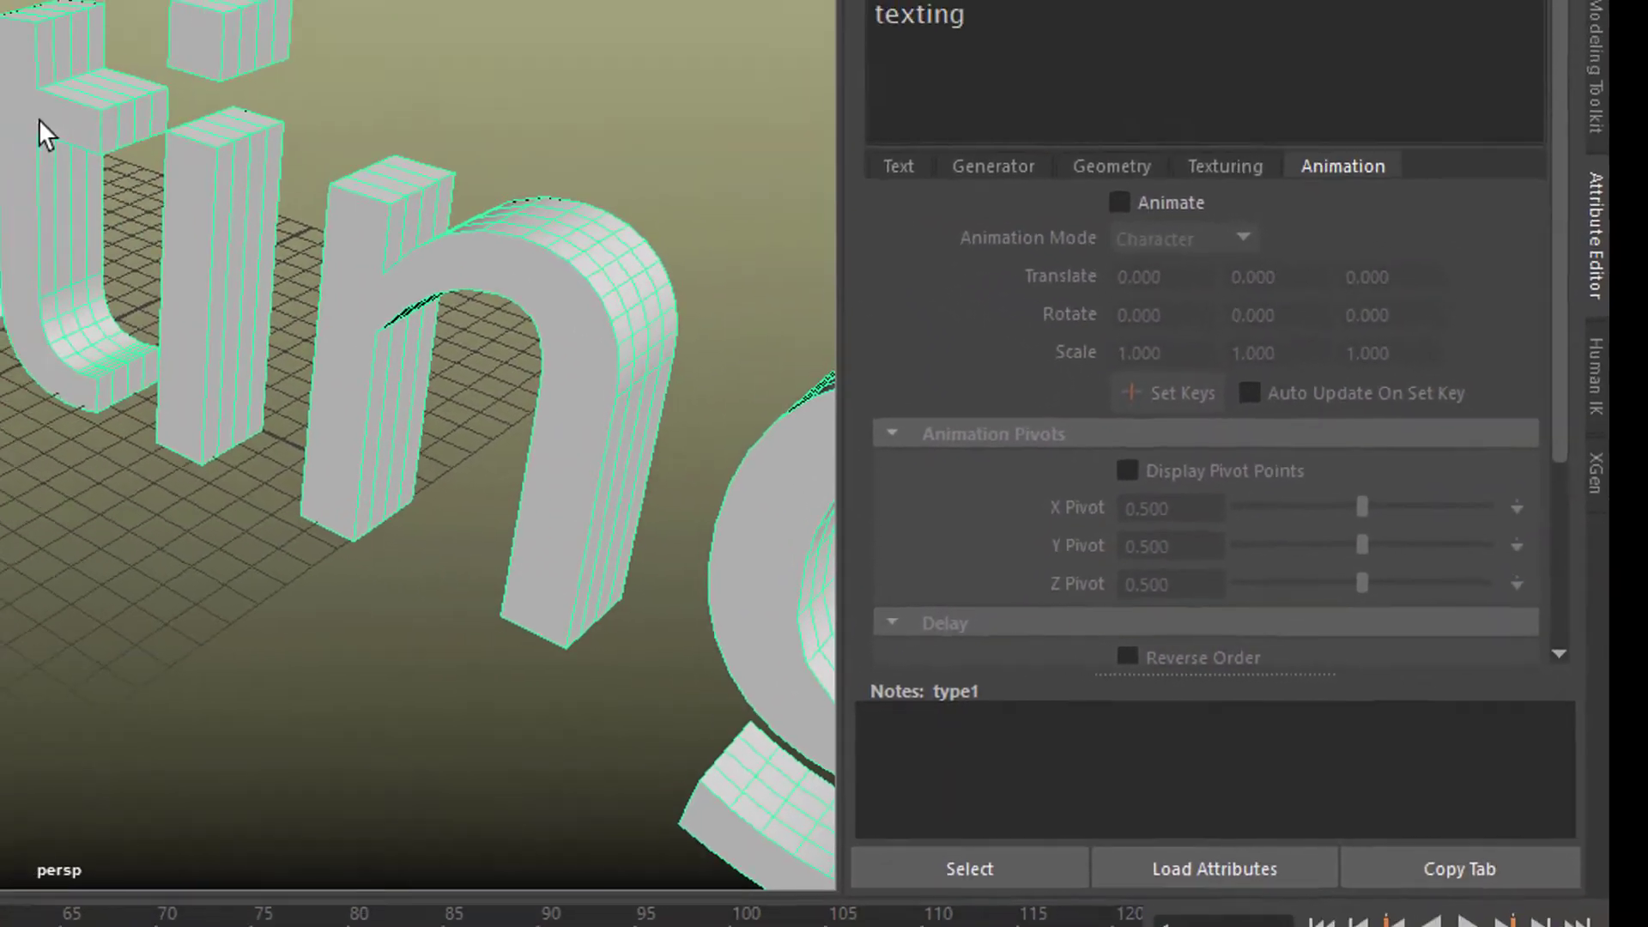
- Move the text mesh back along the Z axis to the rear edge of the grid
click(38, 122)
key(w)
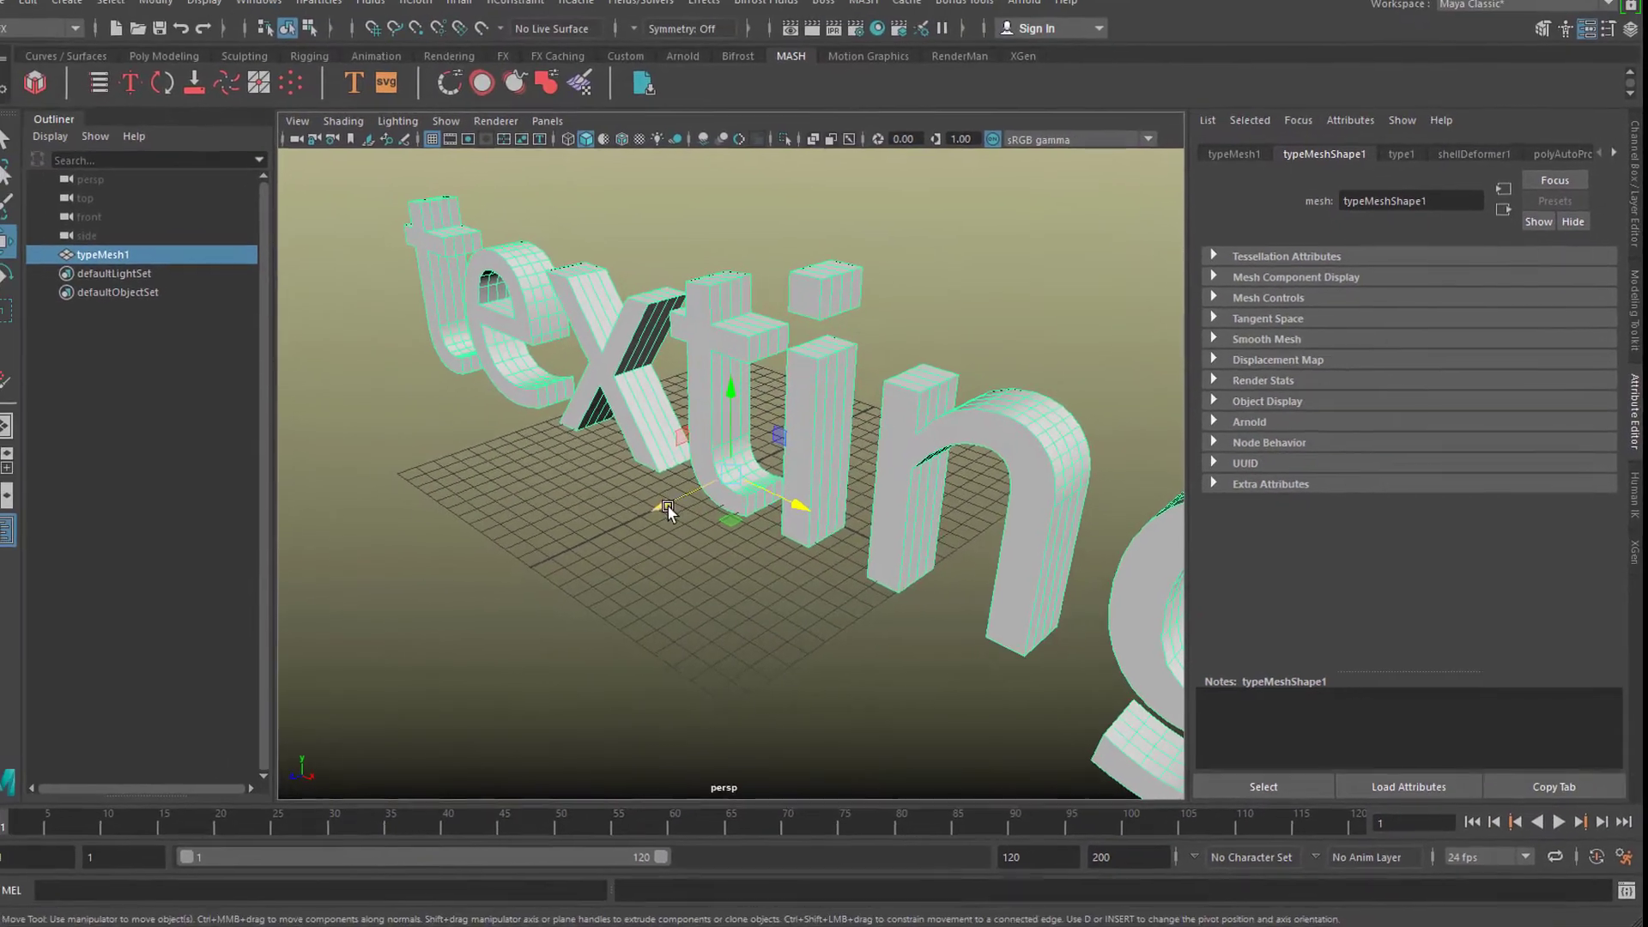
drag(448, 477, 667, 365)
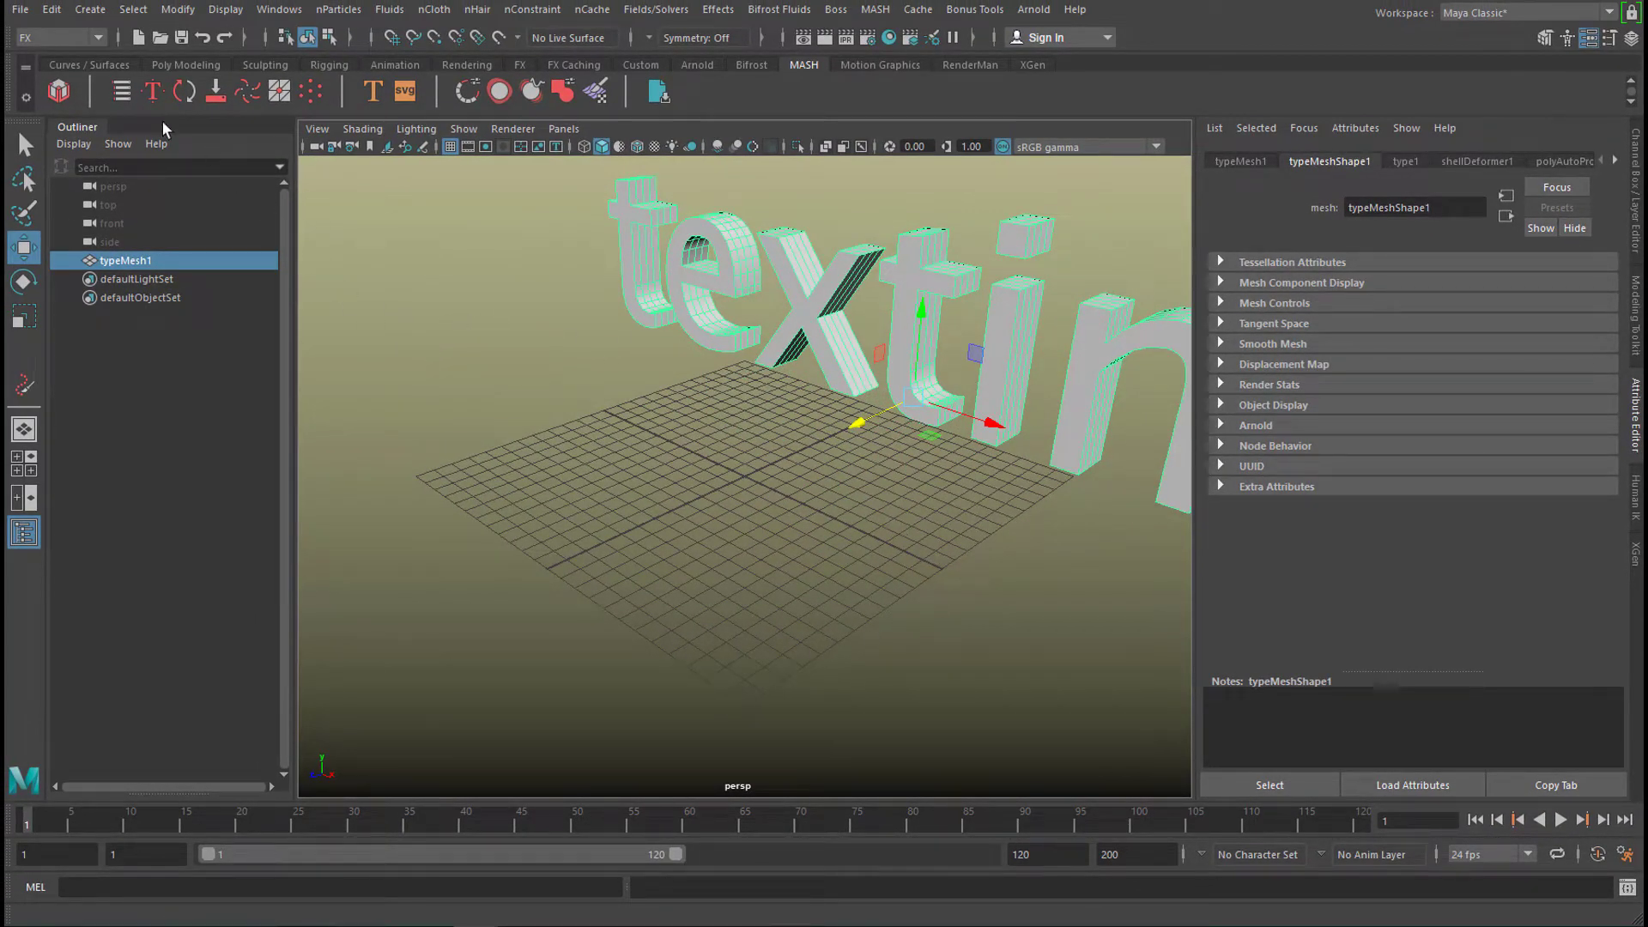
- Create a polygon cube at the origin and build a MASH network from it
click(203, 69)
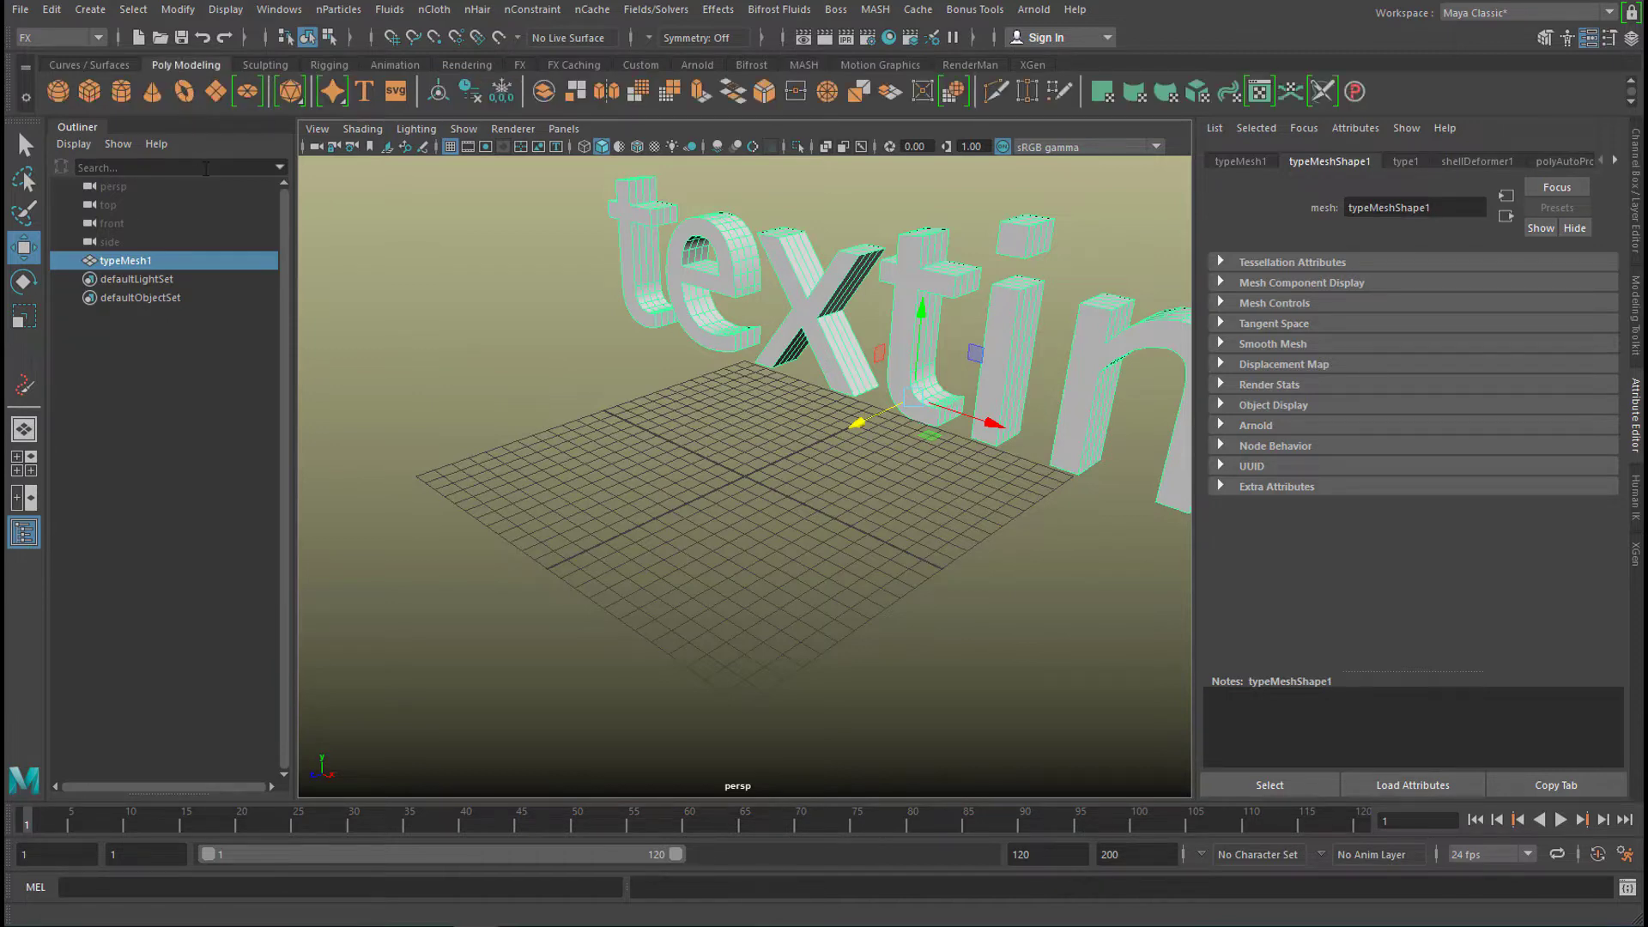
click(90, 93)
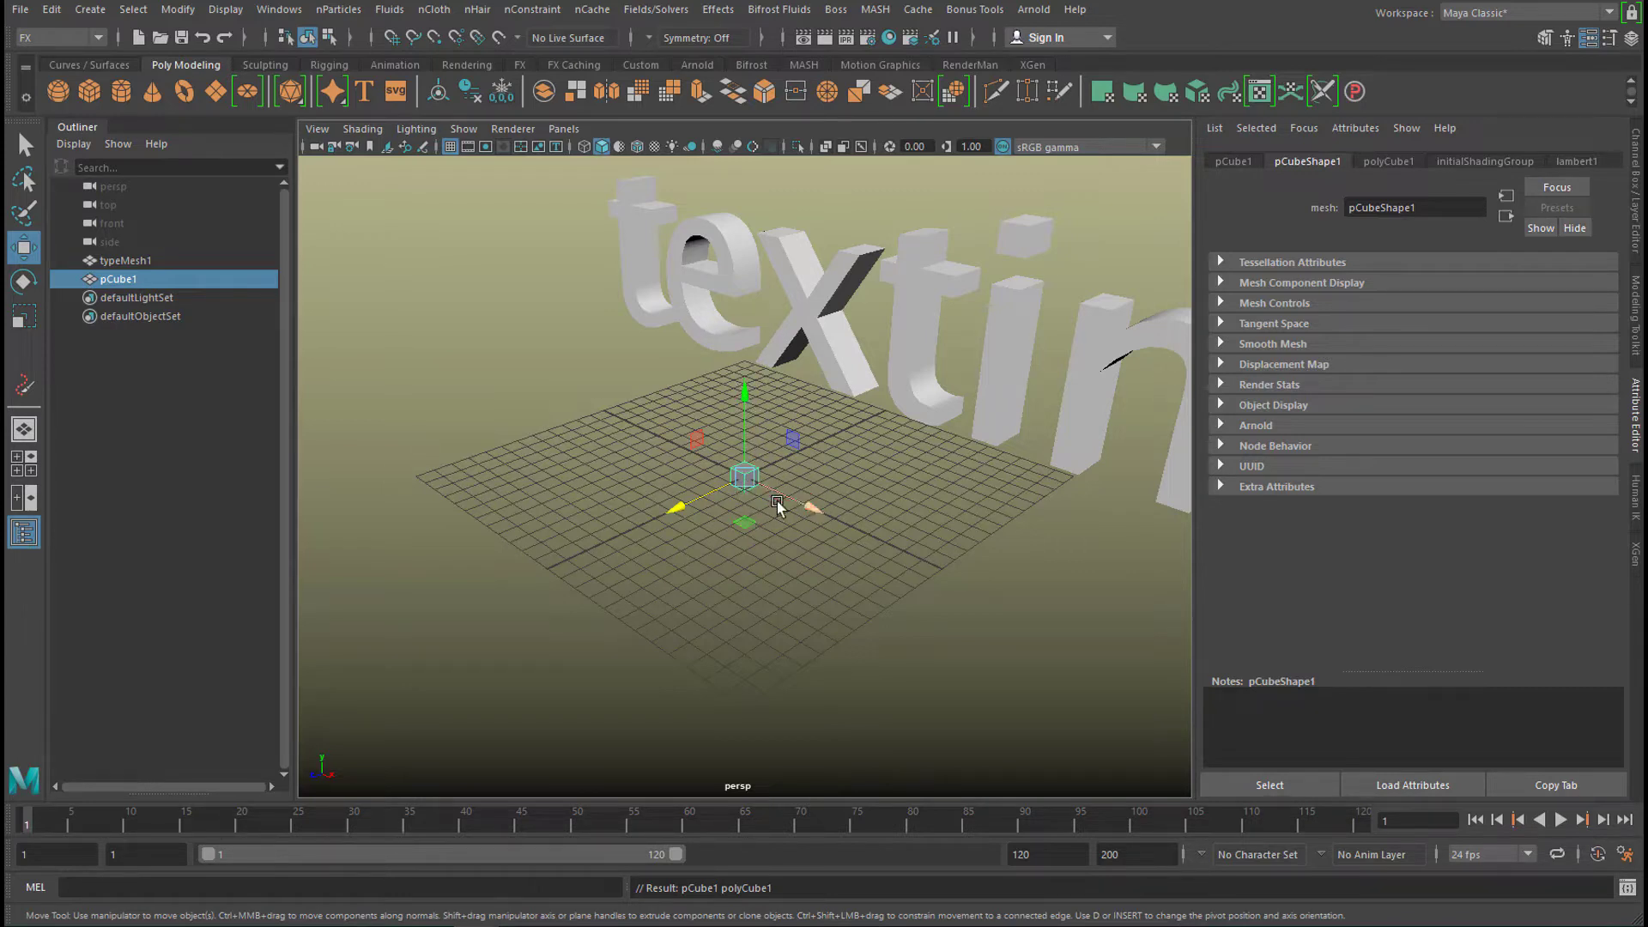
click(804, 66)
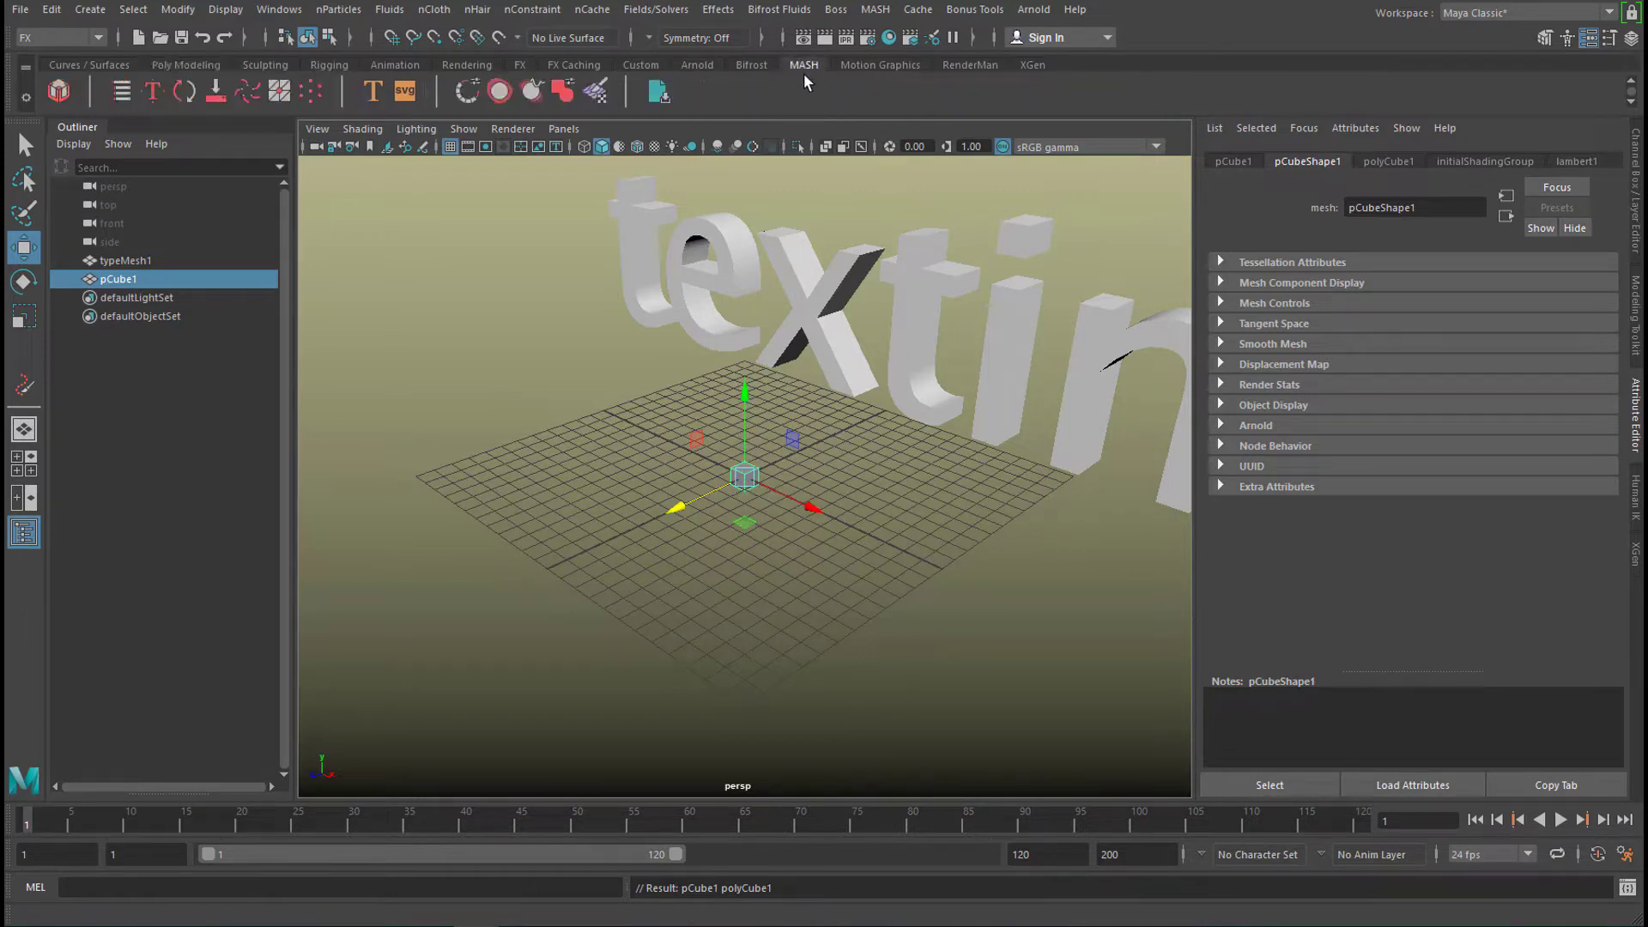
click(62, 92)
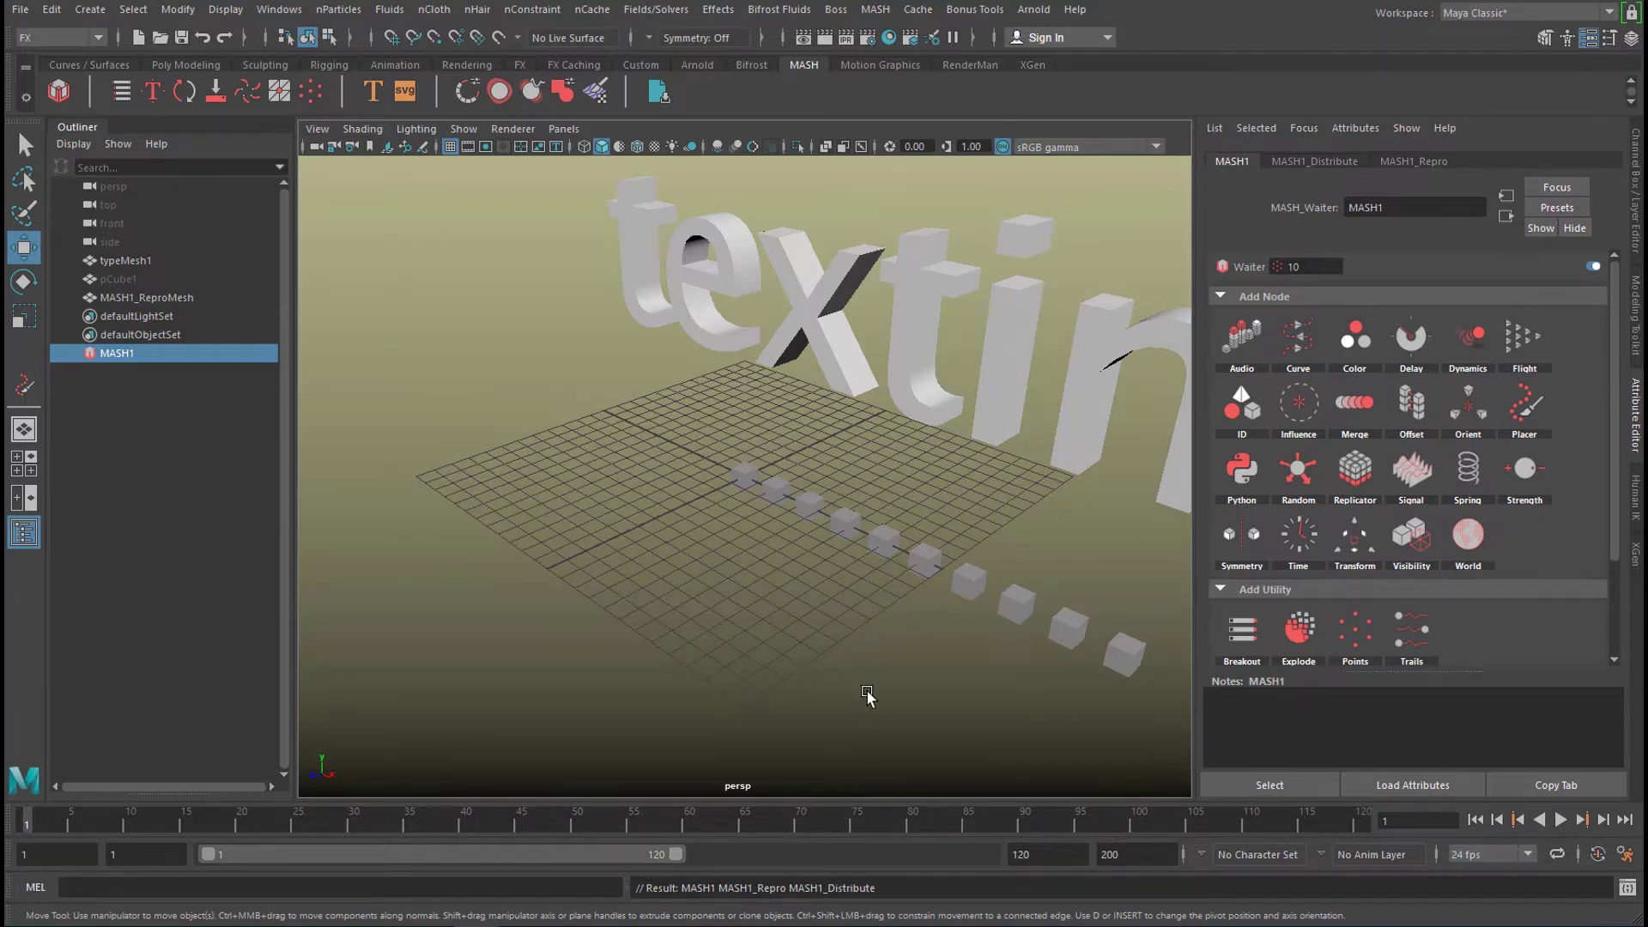
- Add a Signal node to the cube's MASH network and play the animation to preview it
alt+drag(867, 695, 957, 685)
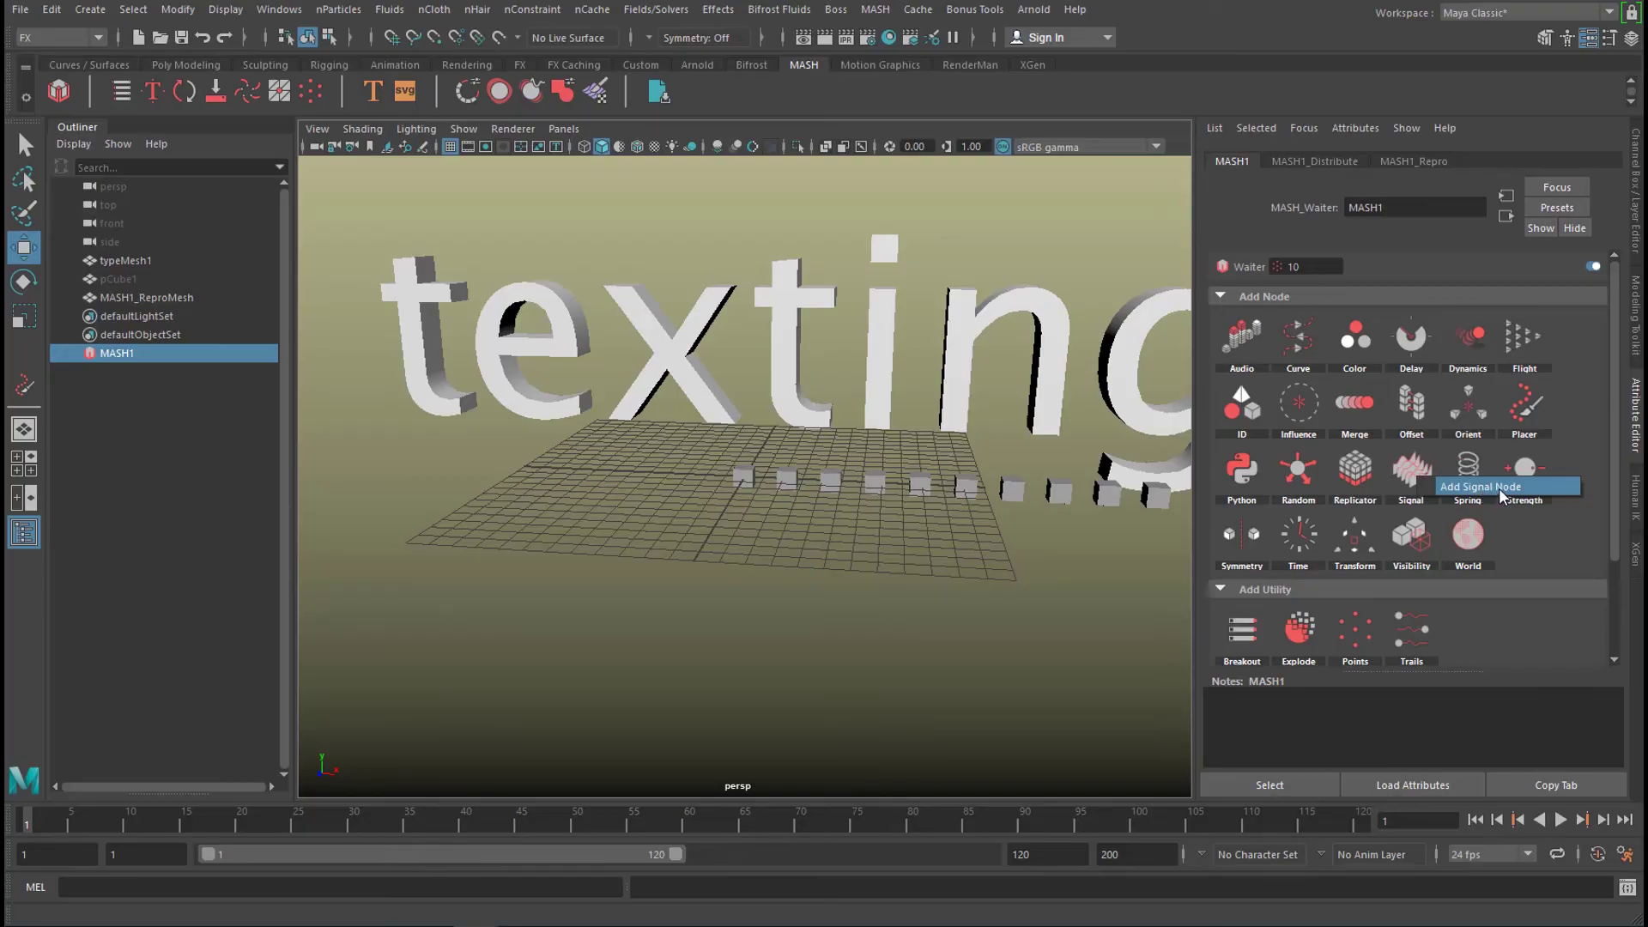
click(1500, 490)
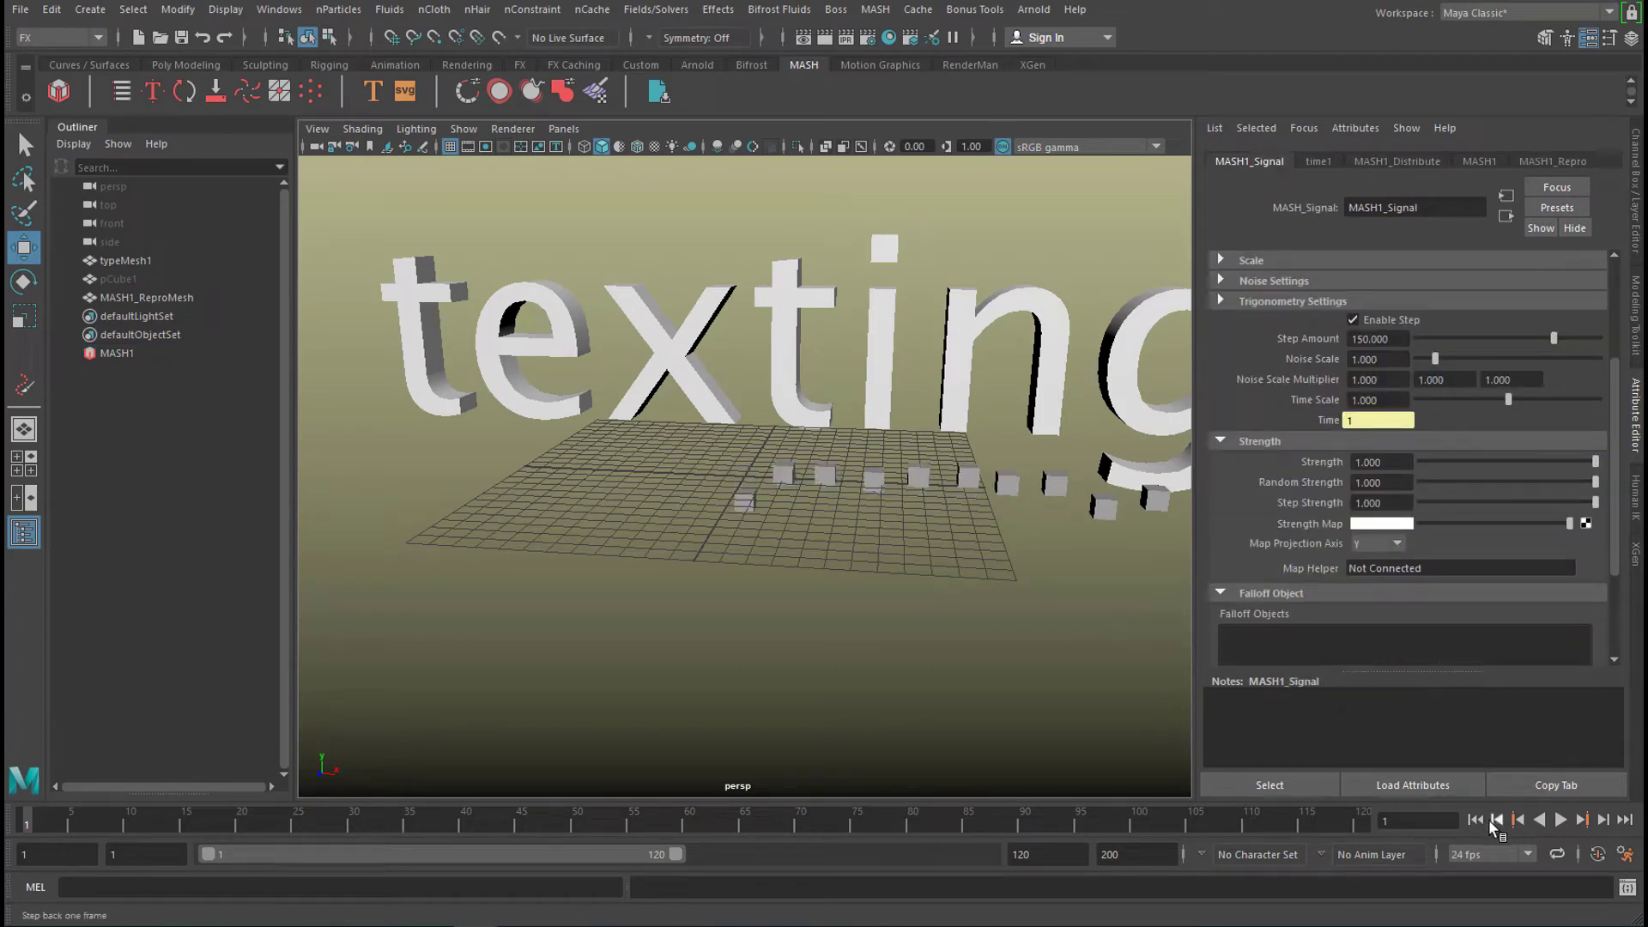
click(1561, 820)
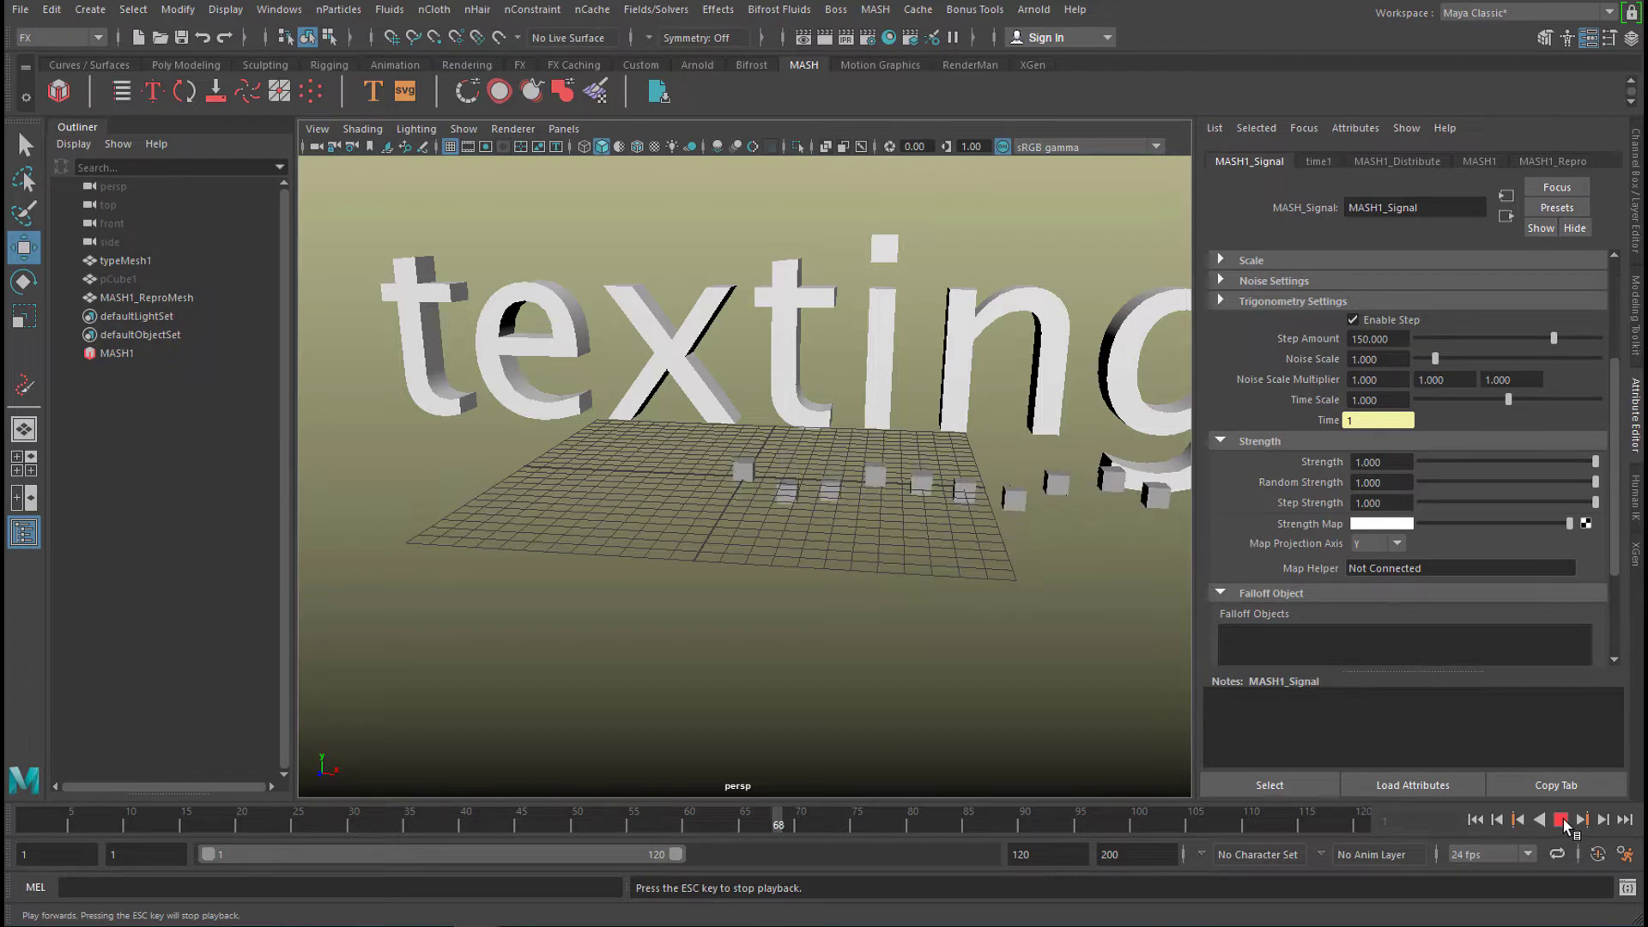
click(1561, 820)
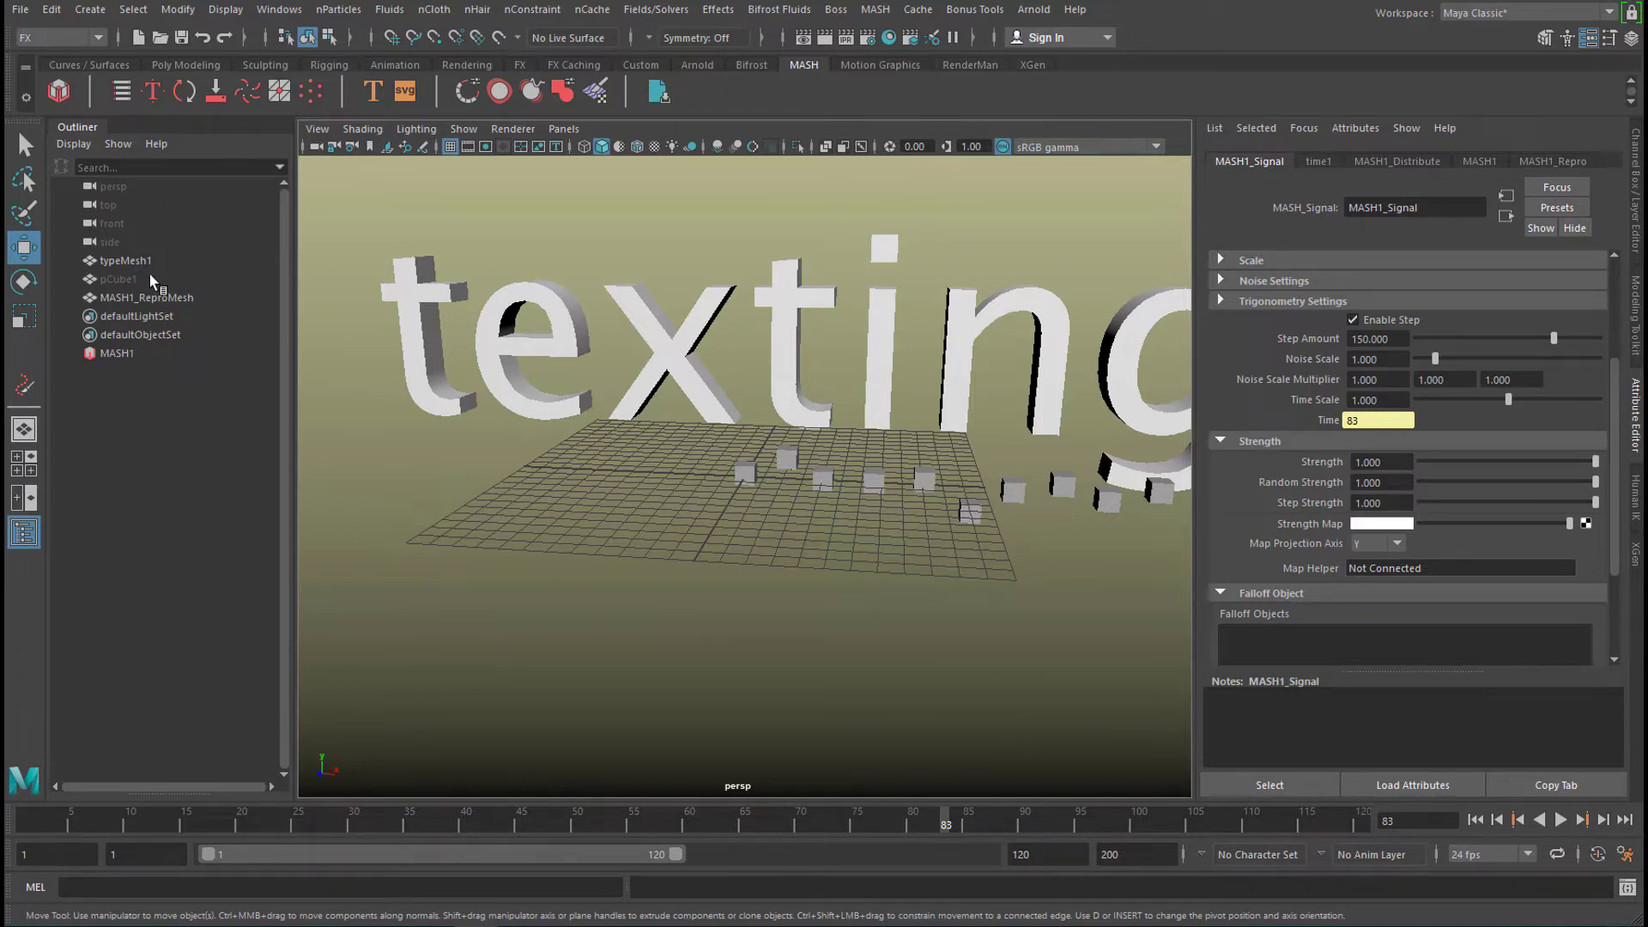
- Connect the MASH1 network to the text mesh through the type node's Connect to MASH setting
click(132, 257)
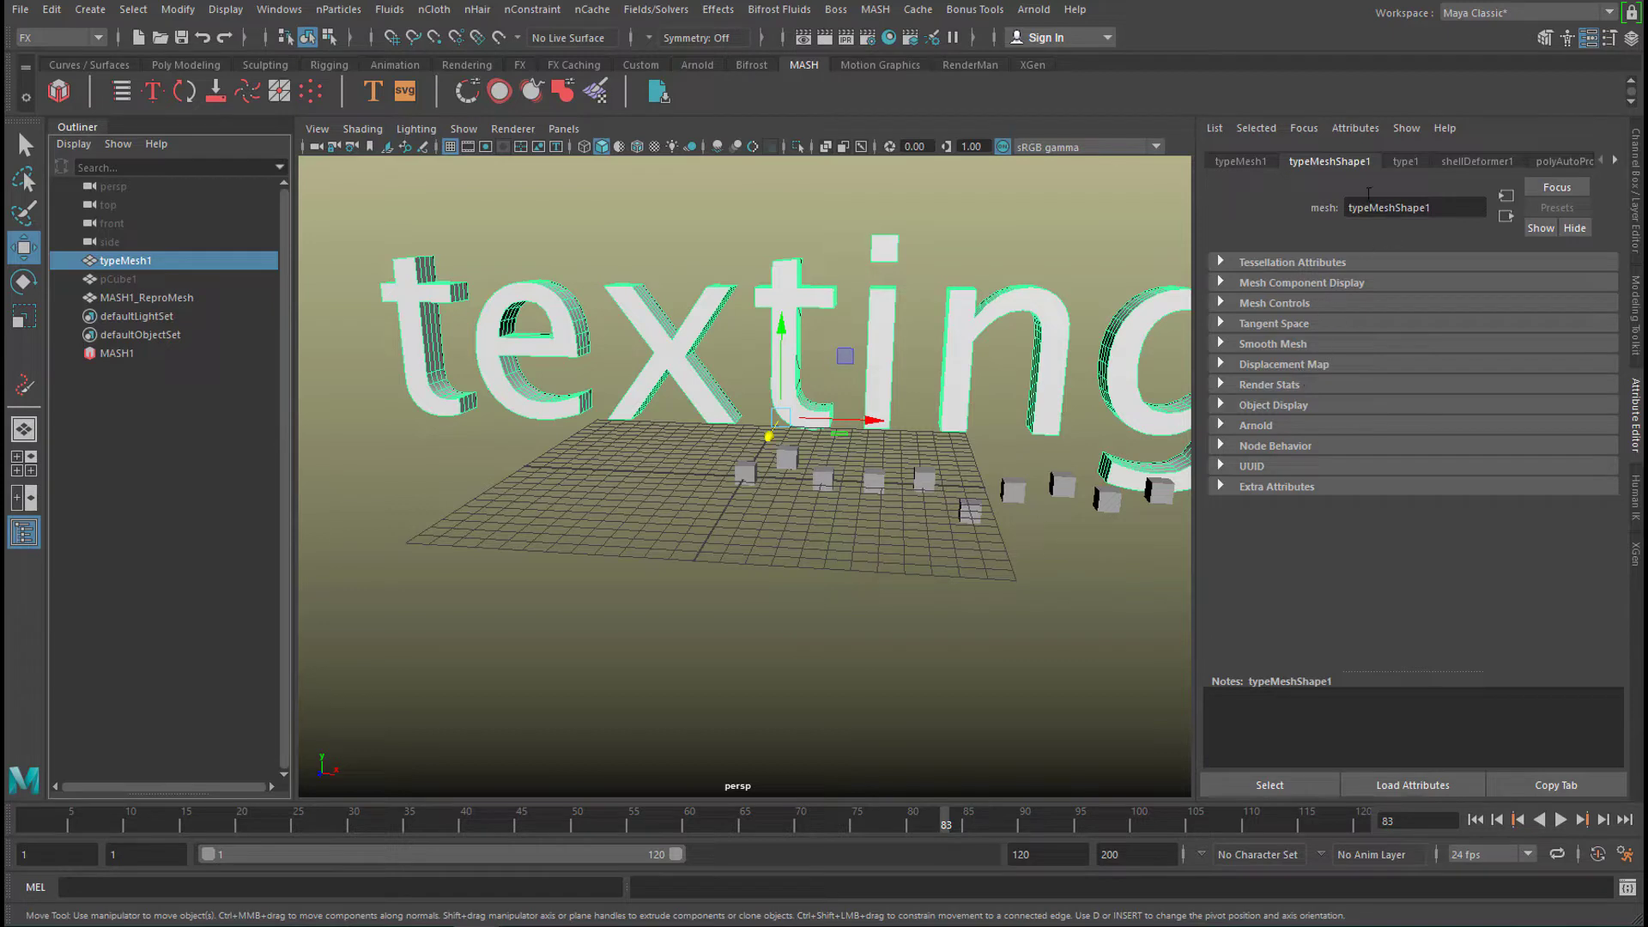
click(1413, 163)
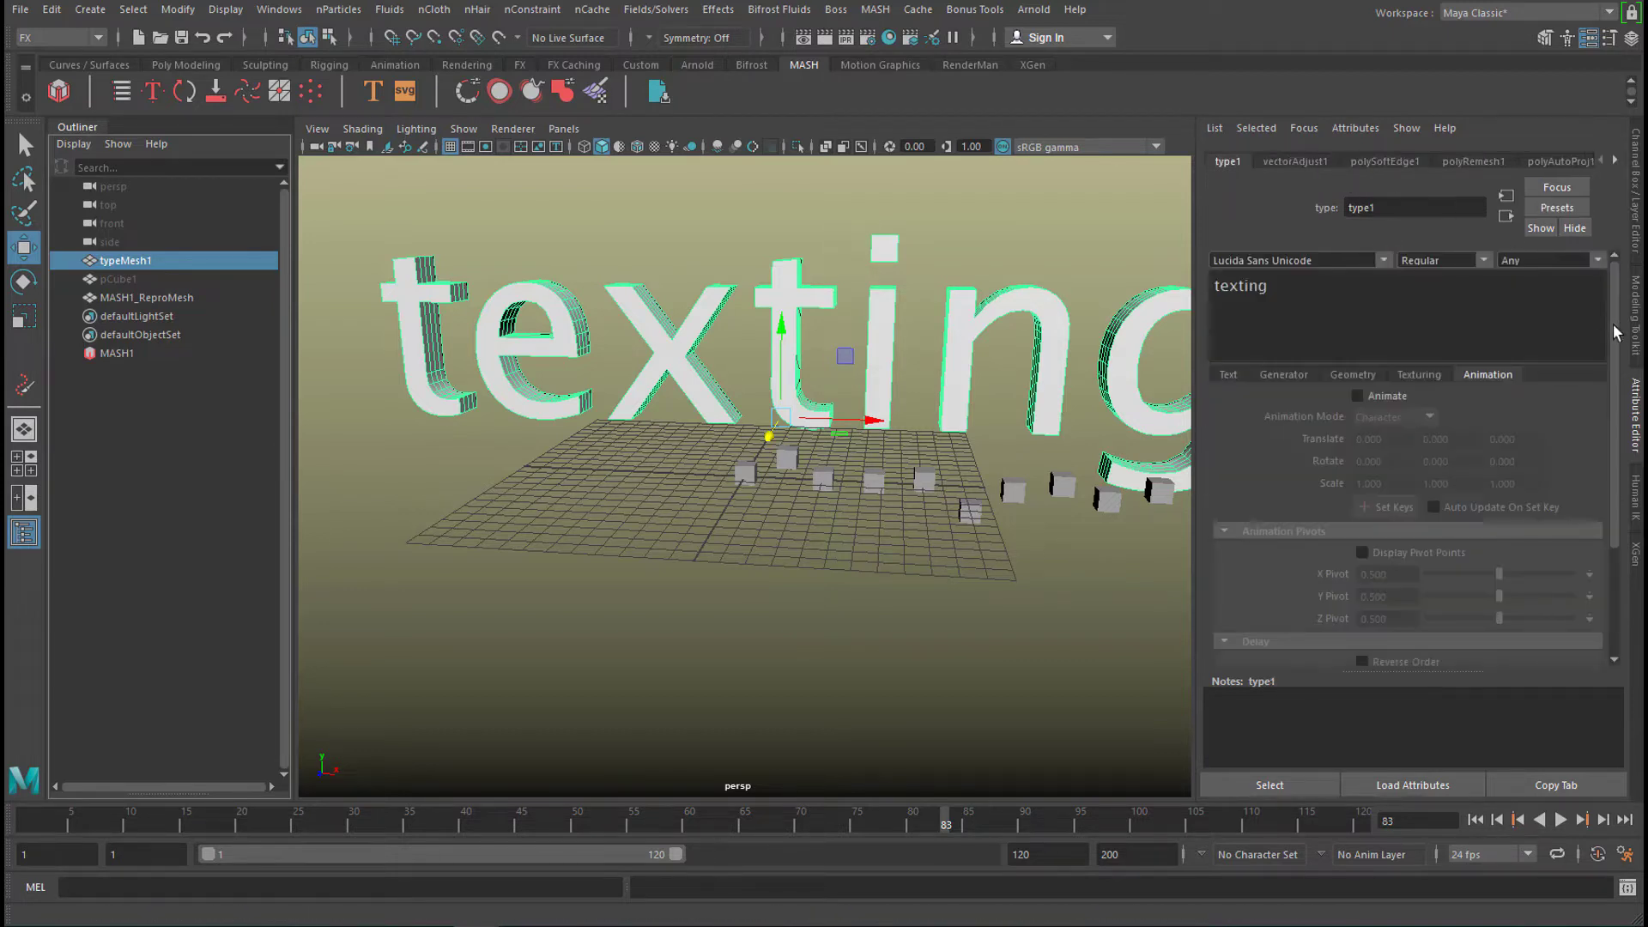
drag(1616, 333, 1622, 513)
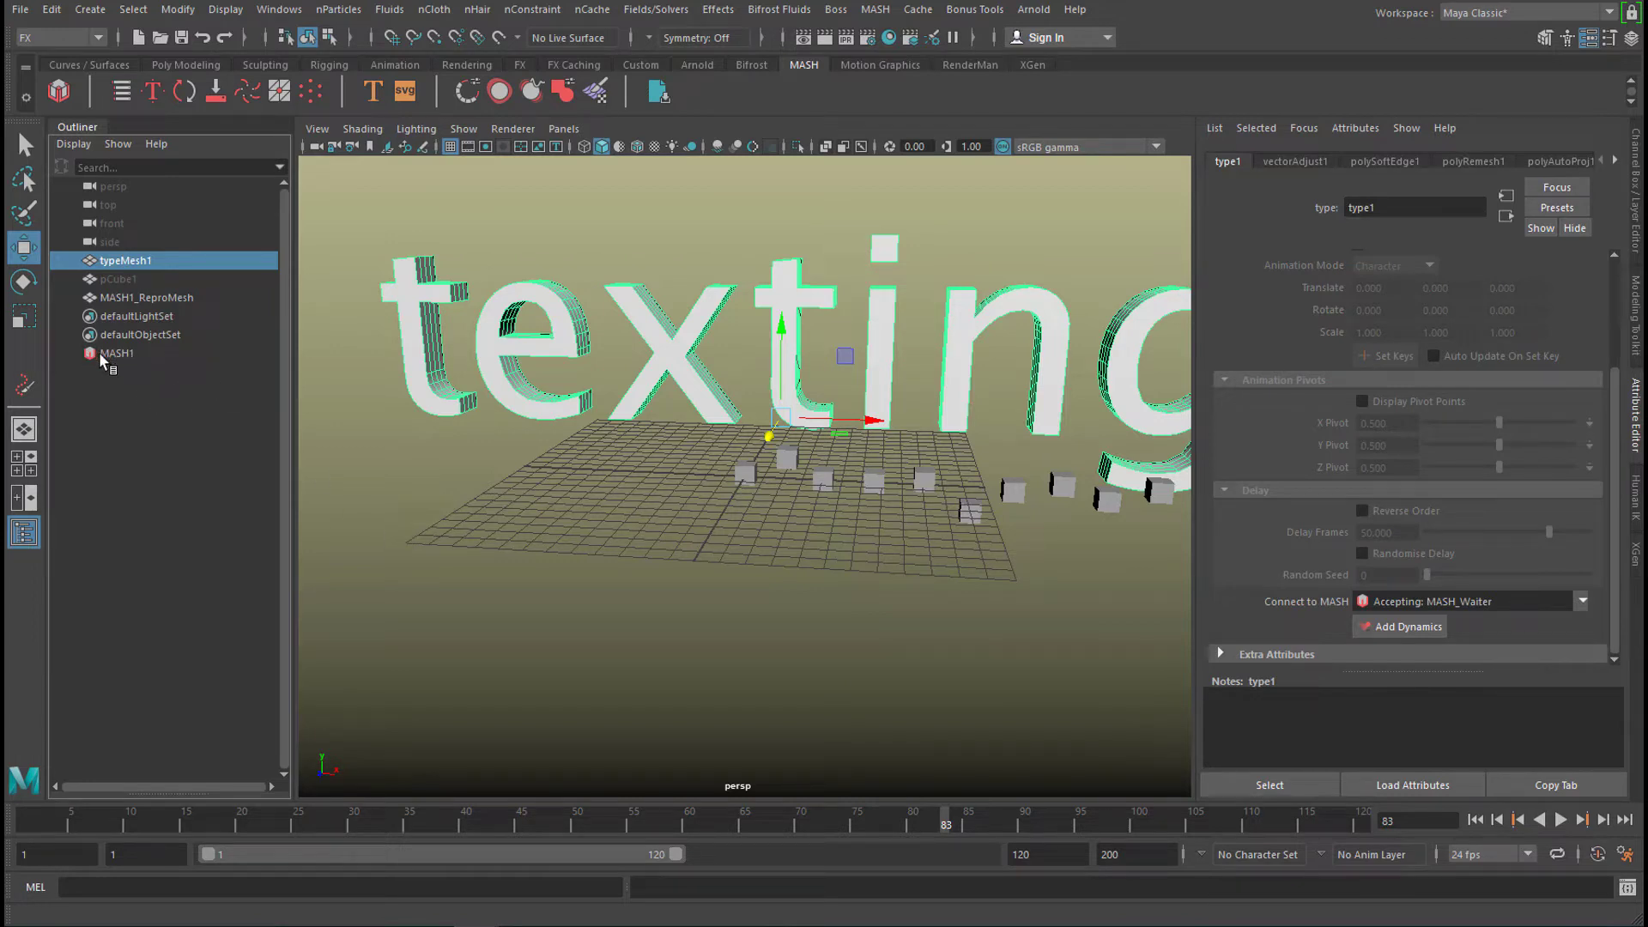
middle_drag(100, 355, 400, 372)
middle_drag(1047, 529, 1354, 611)
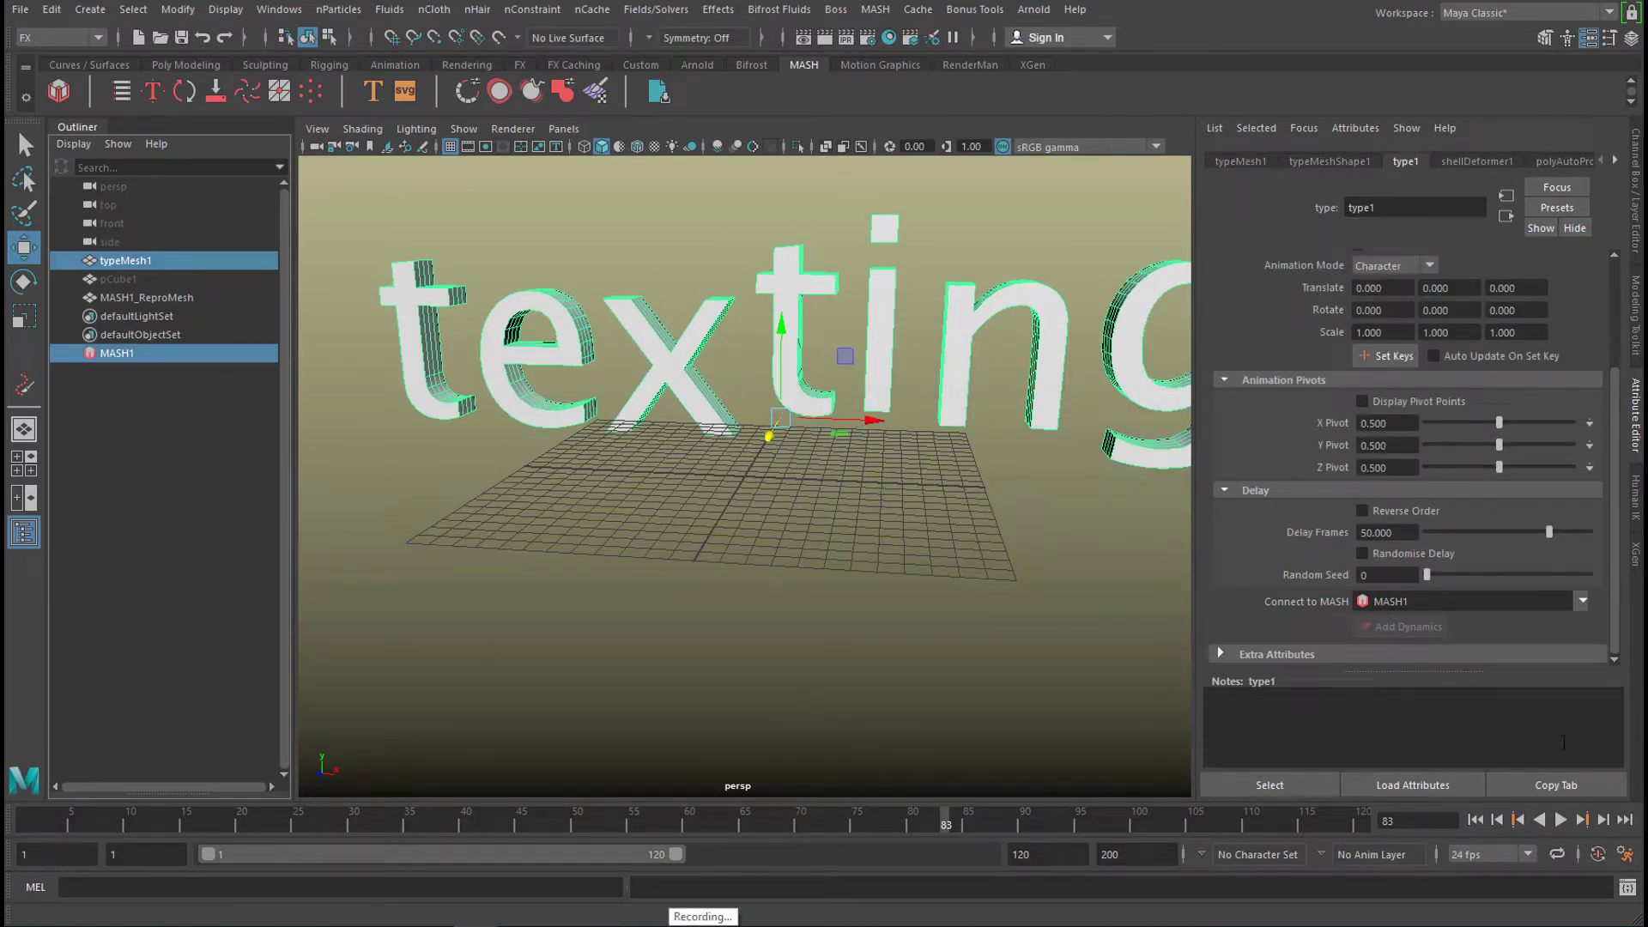
- Play the animation from the first frame to preview the signal motion on the letters
click(1476, 819)
click(1561, 819)
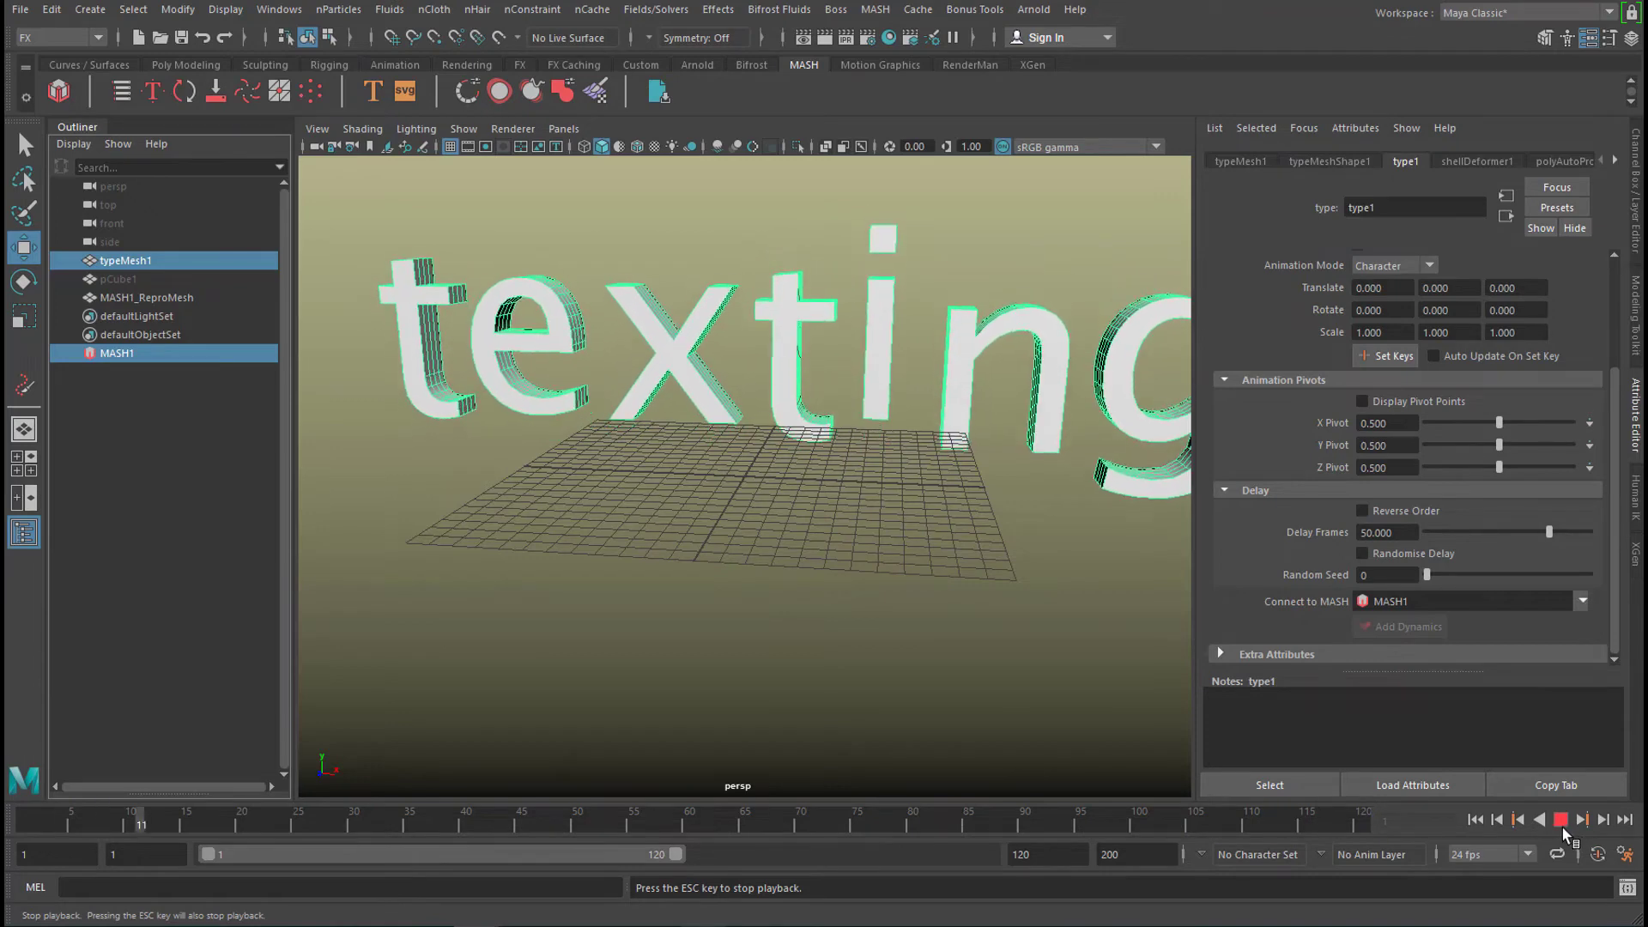
click(1561, 822)
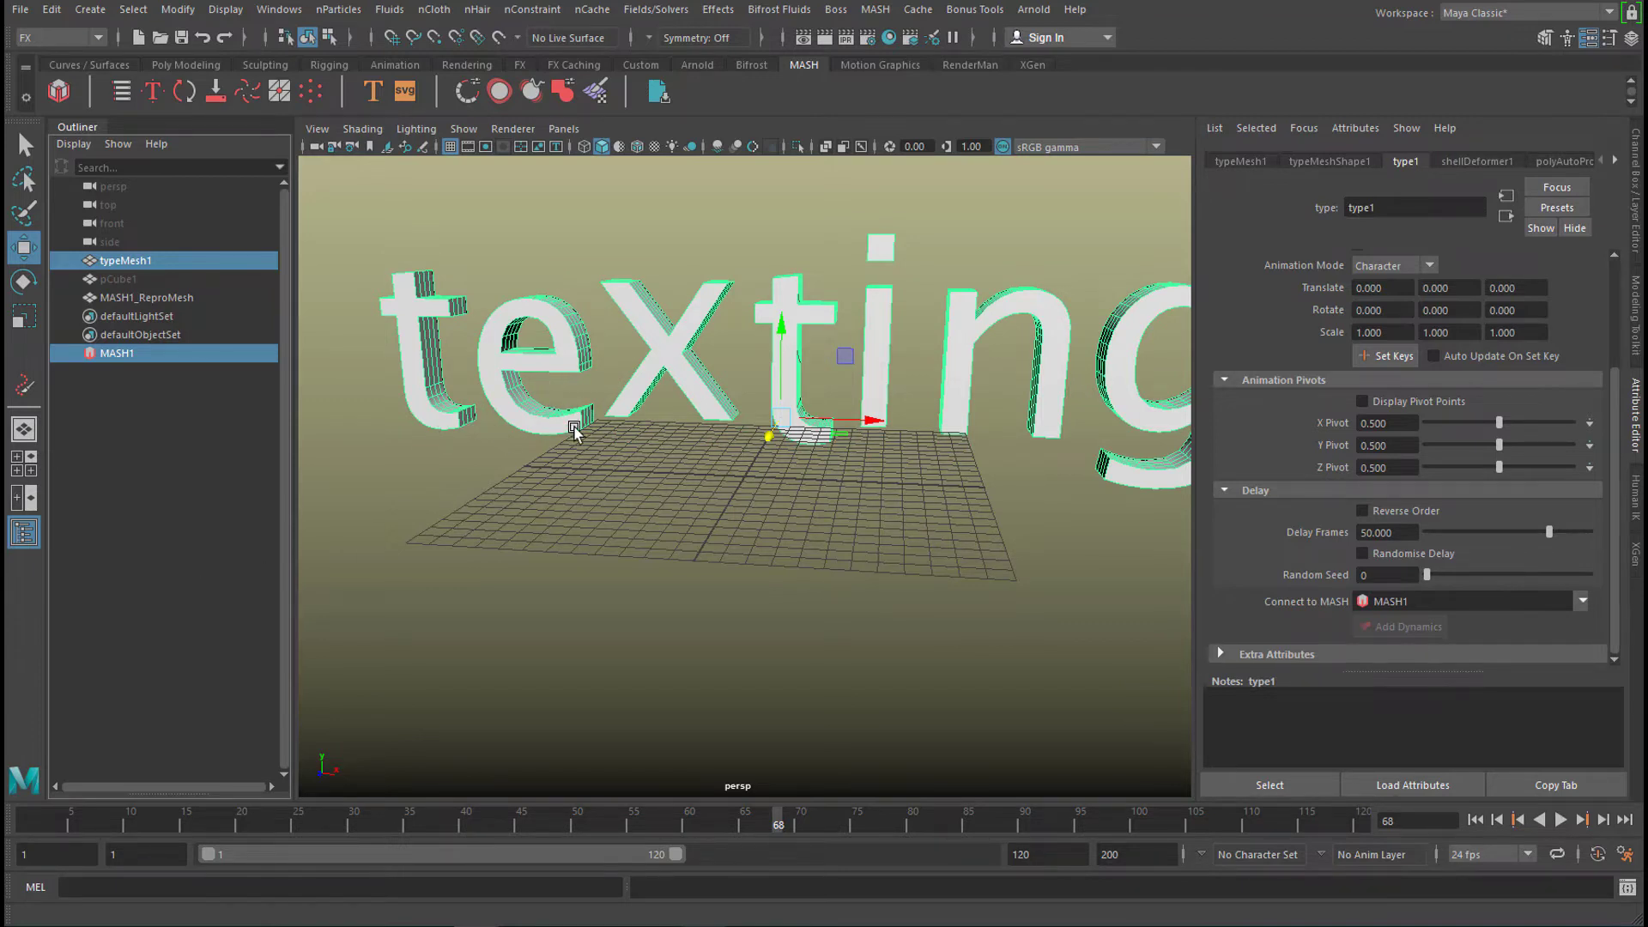
- Extend the playback range to 1000 frames and, with the animation playing from the start, set the MASH1 Signal node's Strength to 20
click(180, 564)
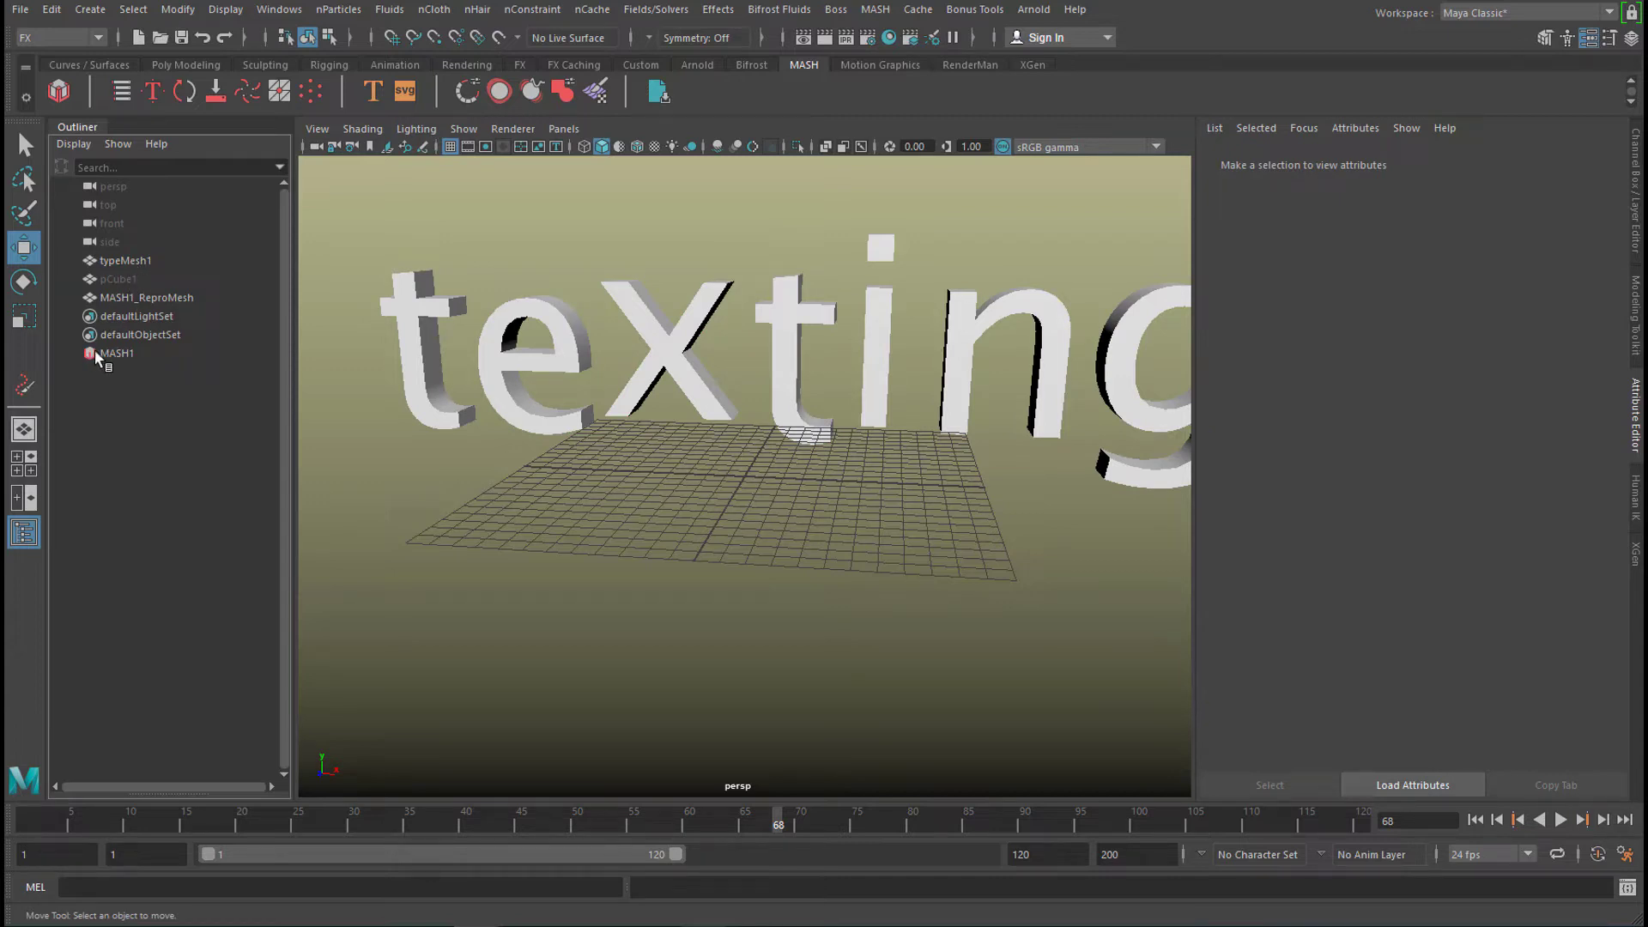
middle_drag(95, 352, 1457, 369)
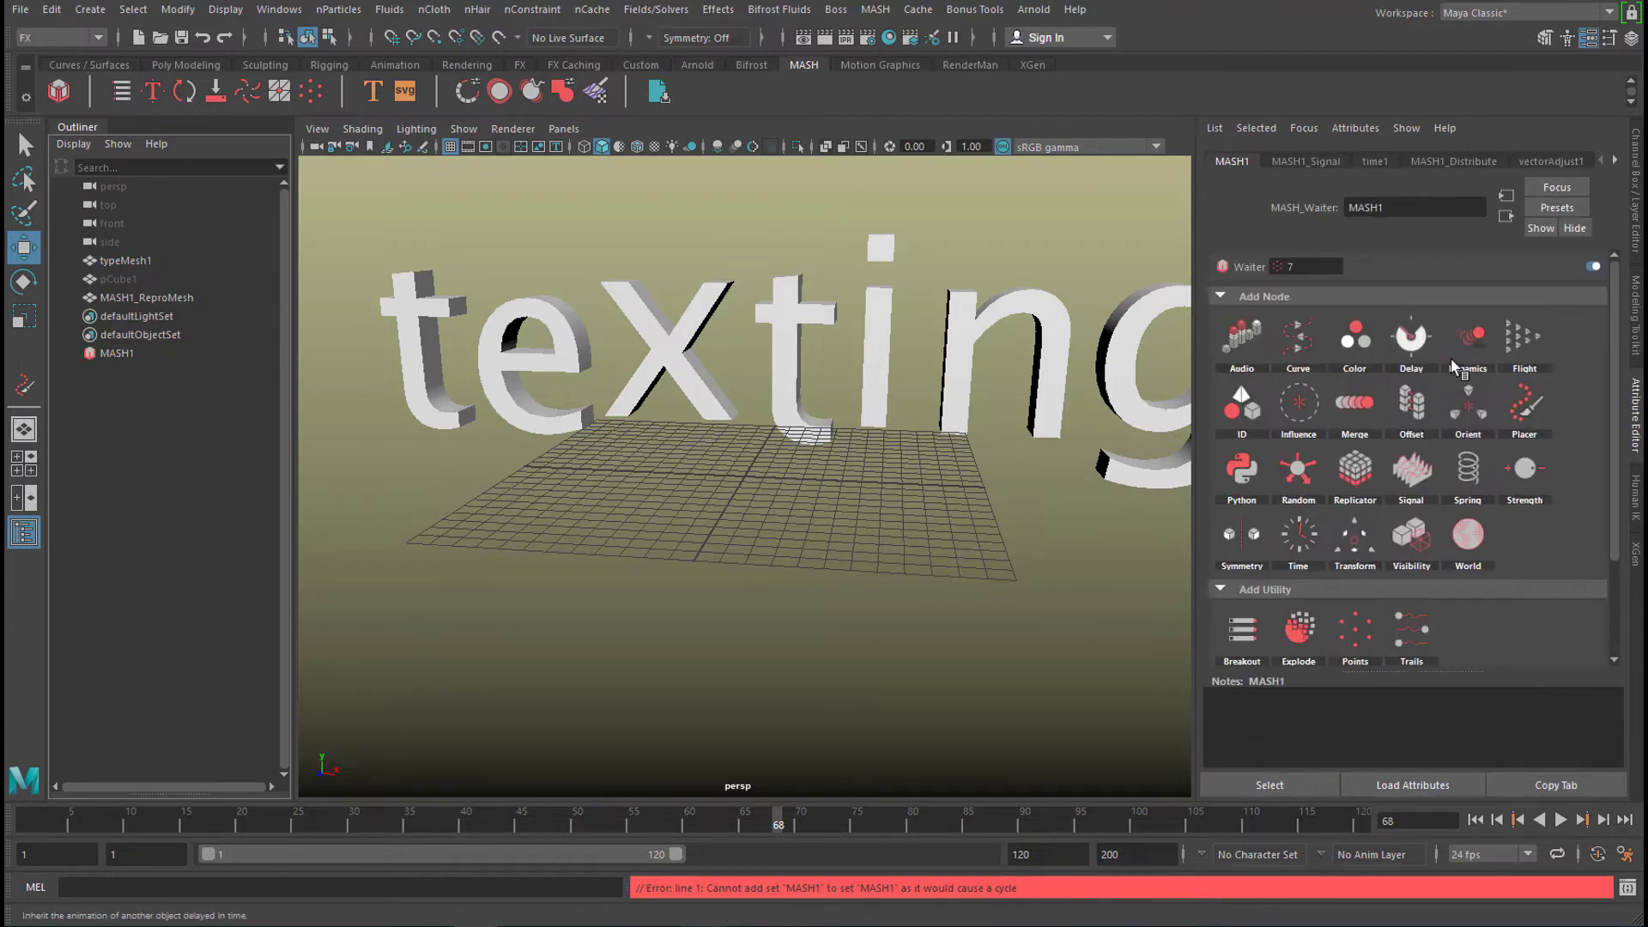
click(1306, 162)
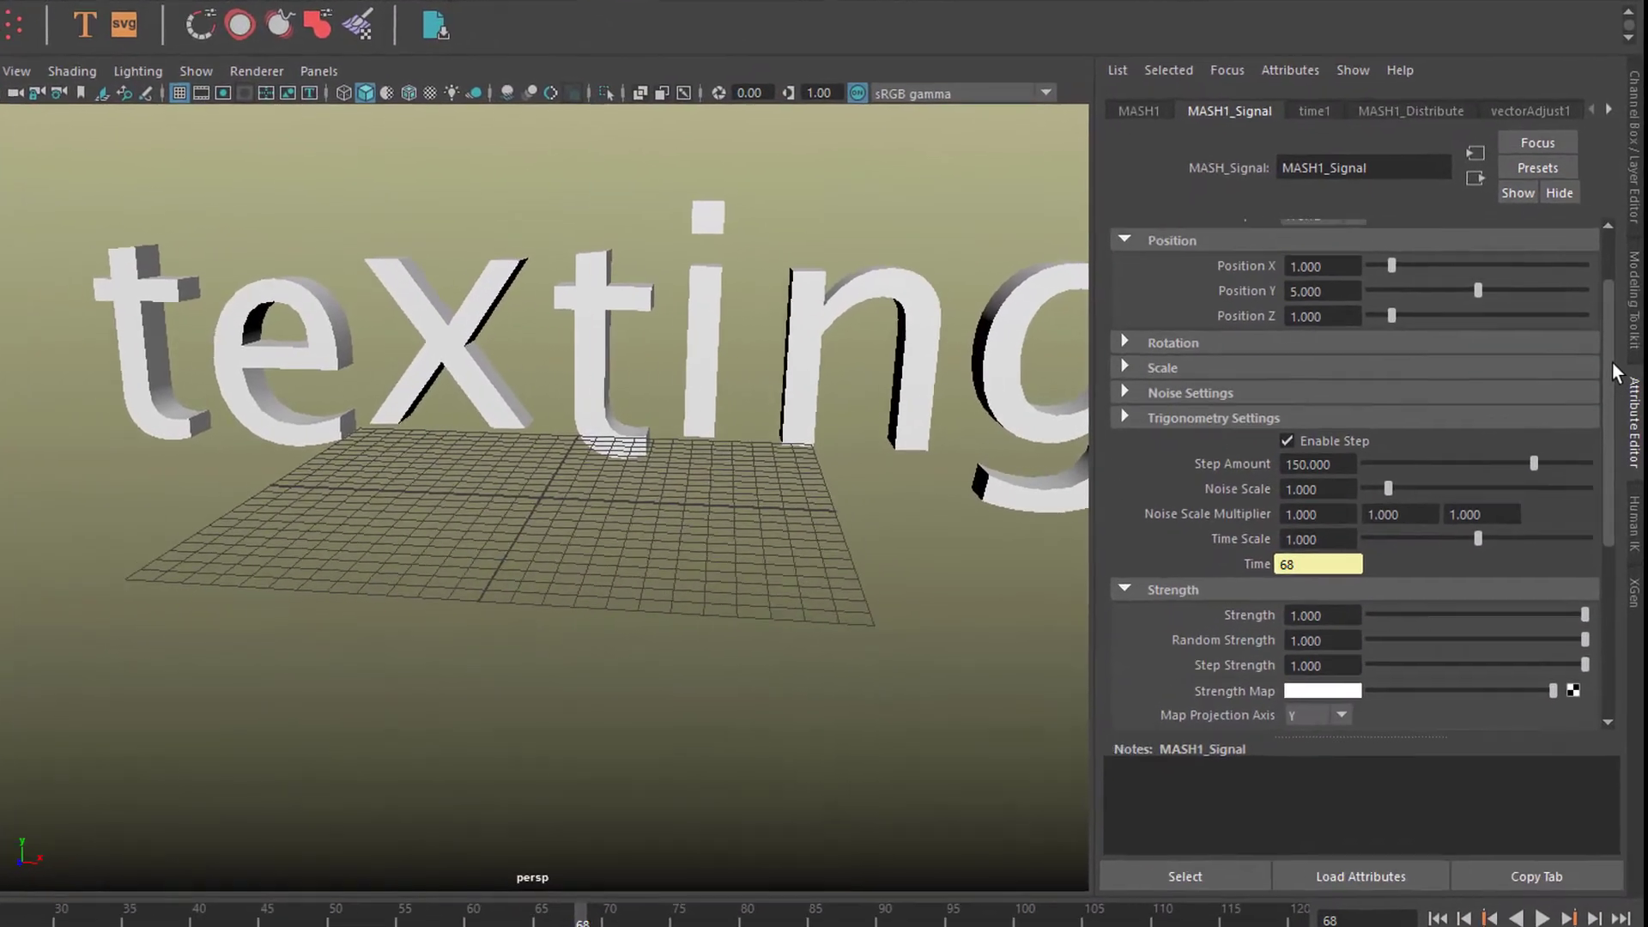
drag(1613, 367, 1612, 423)
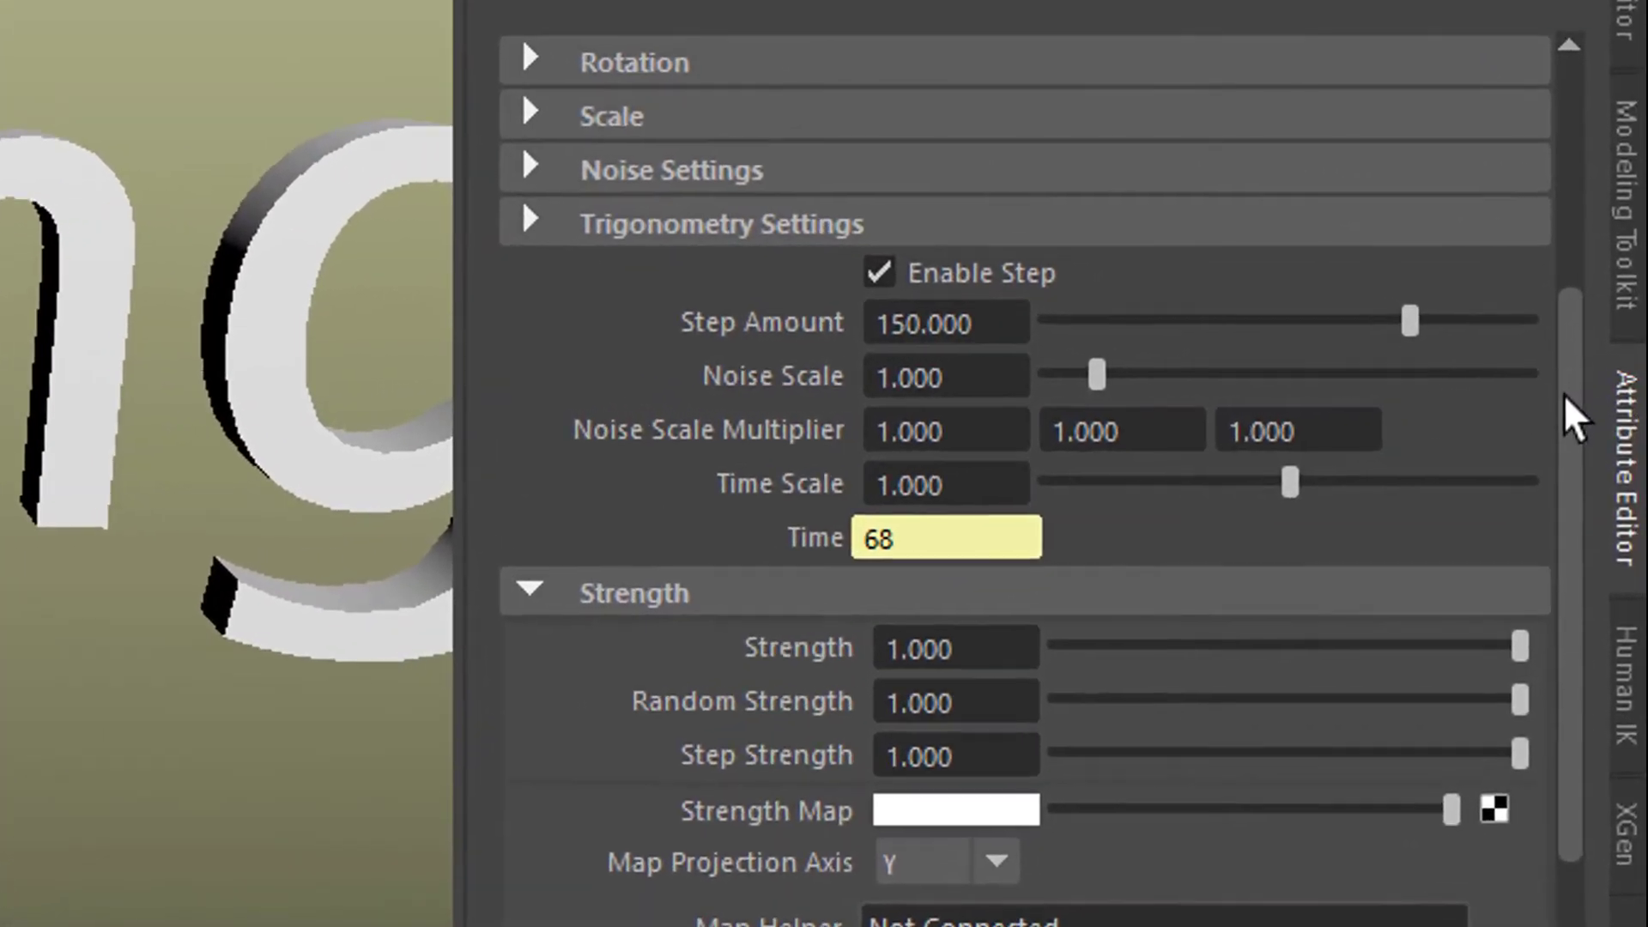
drag(1581, 415, 1580, 515)
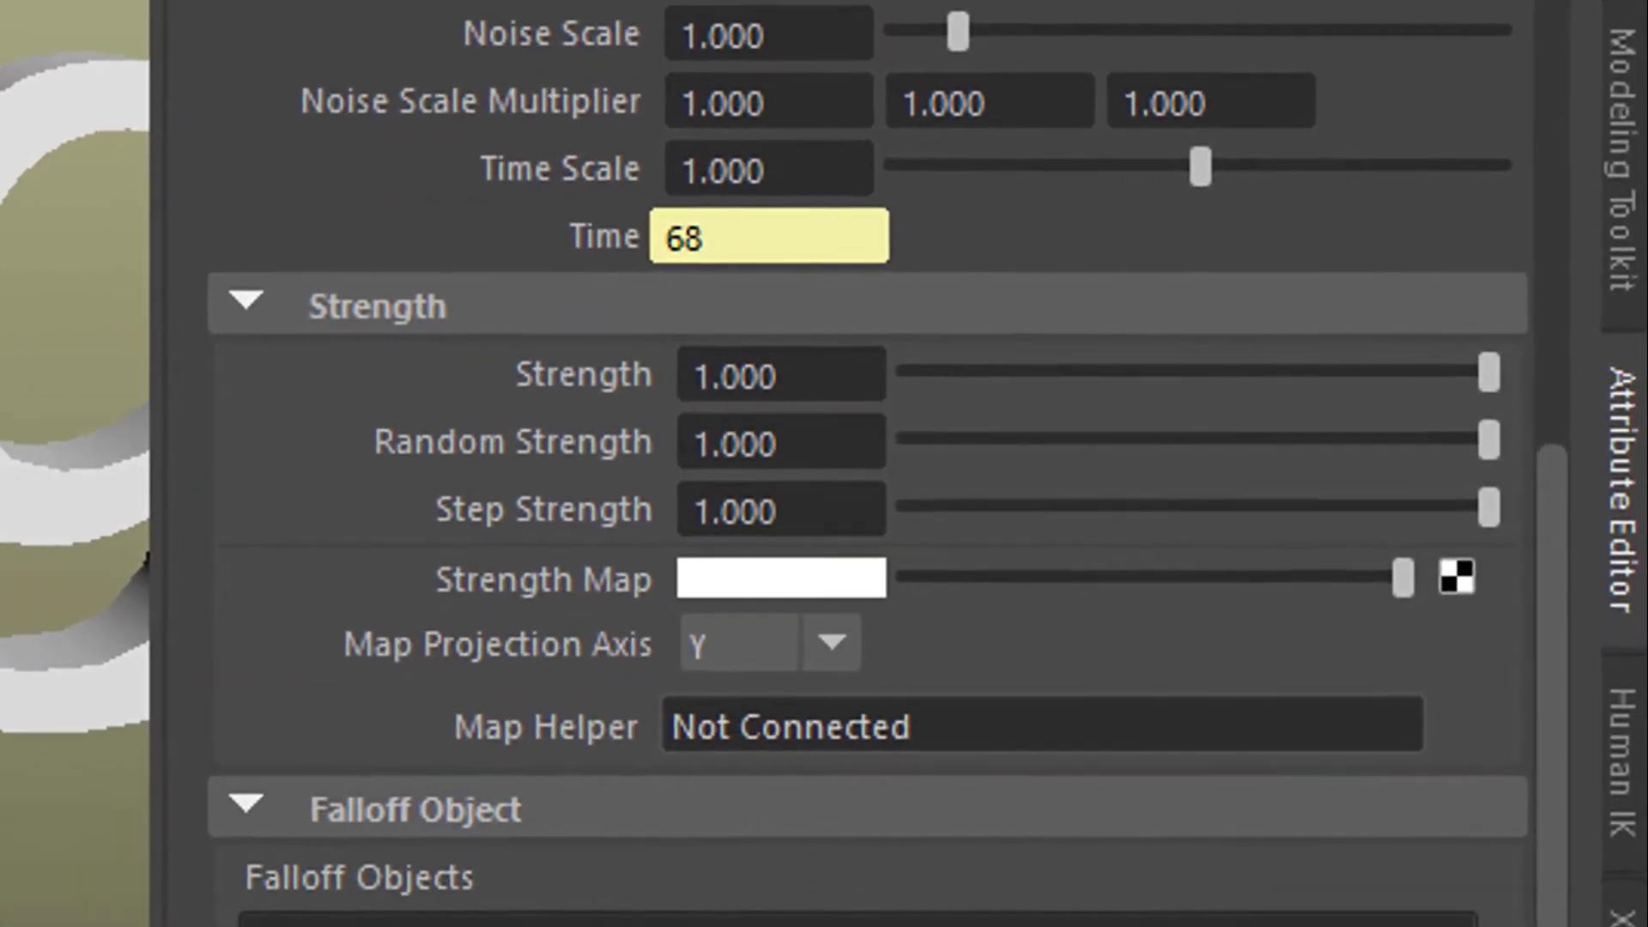
key(alt+shift+v)
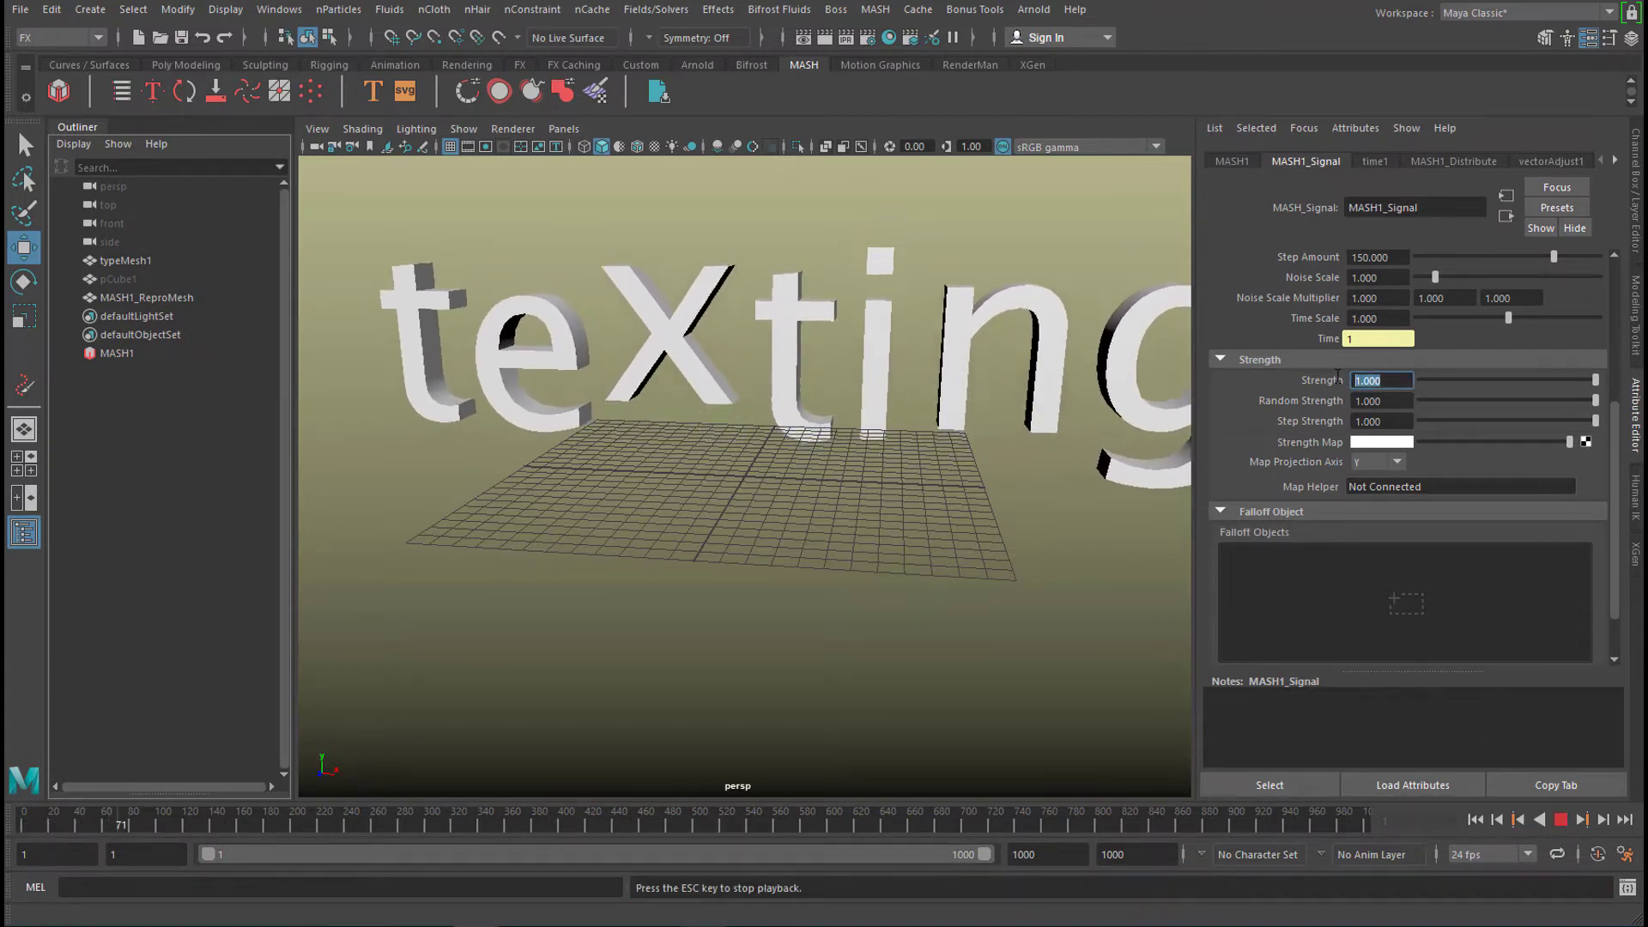
key(Return)
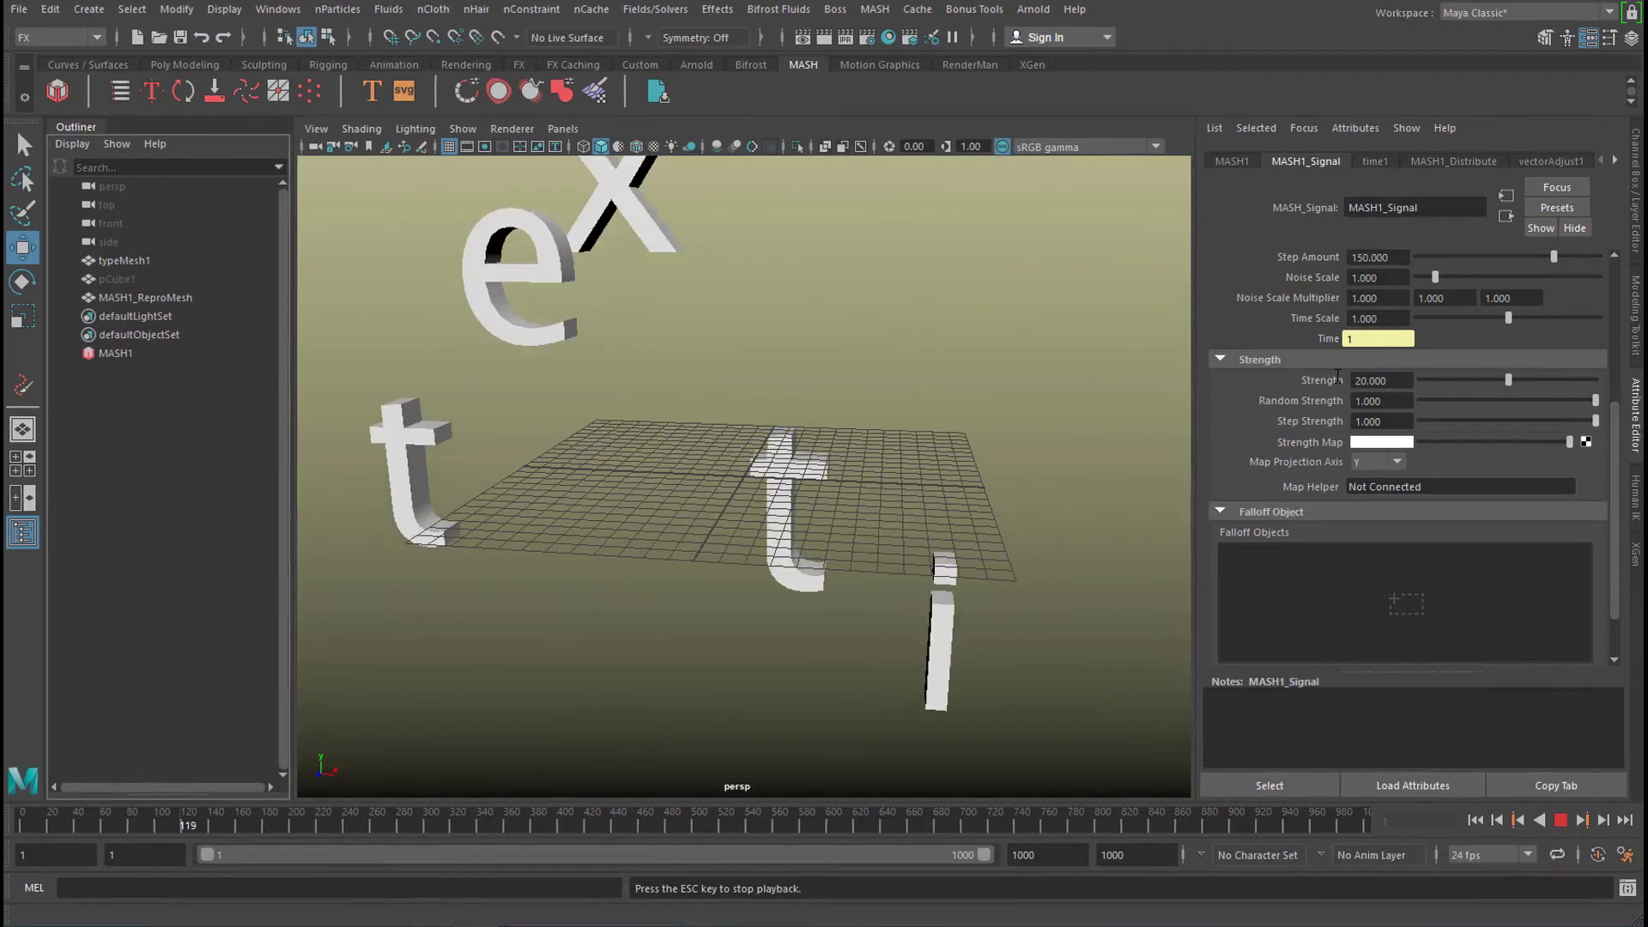
- Set the MASH1 Signal node's Strength to 2 while the animation plays
drag(1397, 382, 1327, 372)
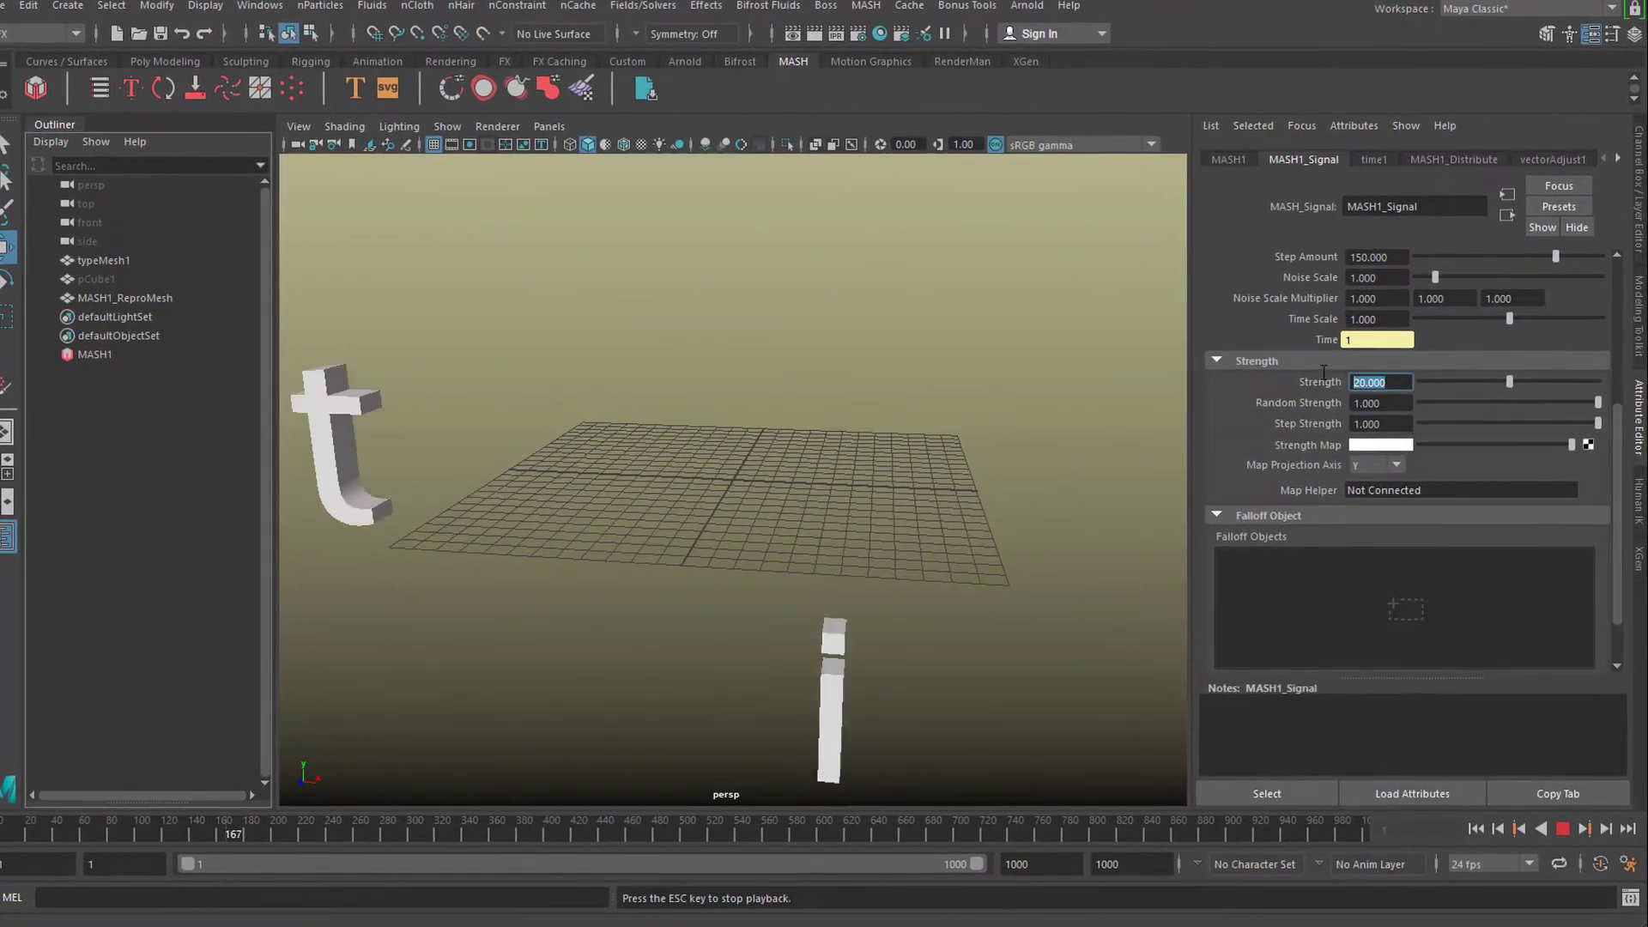
text(2)
key(Return)
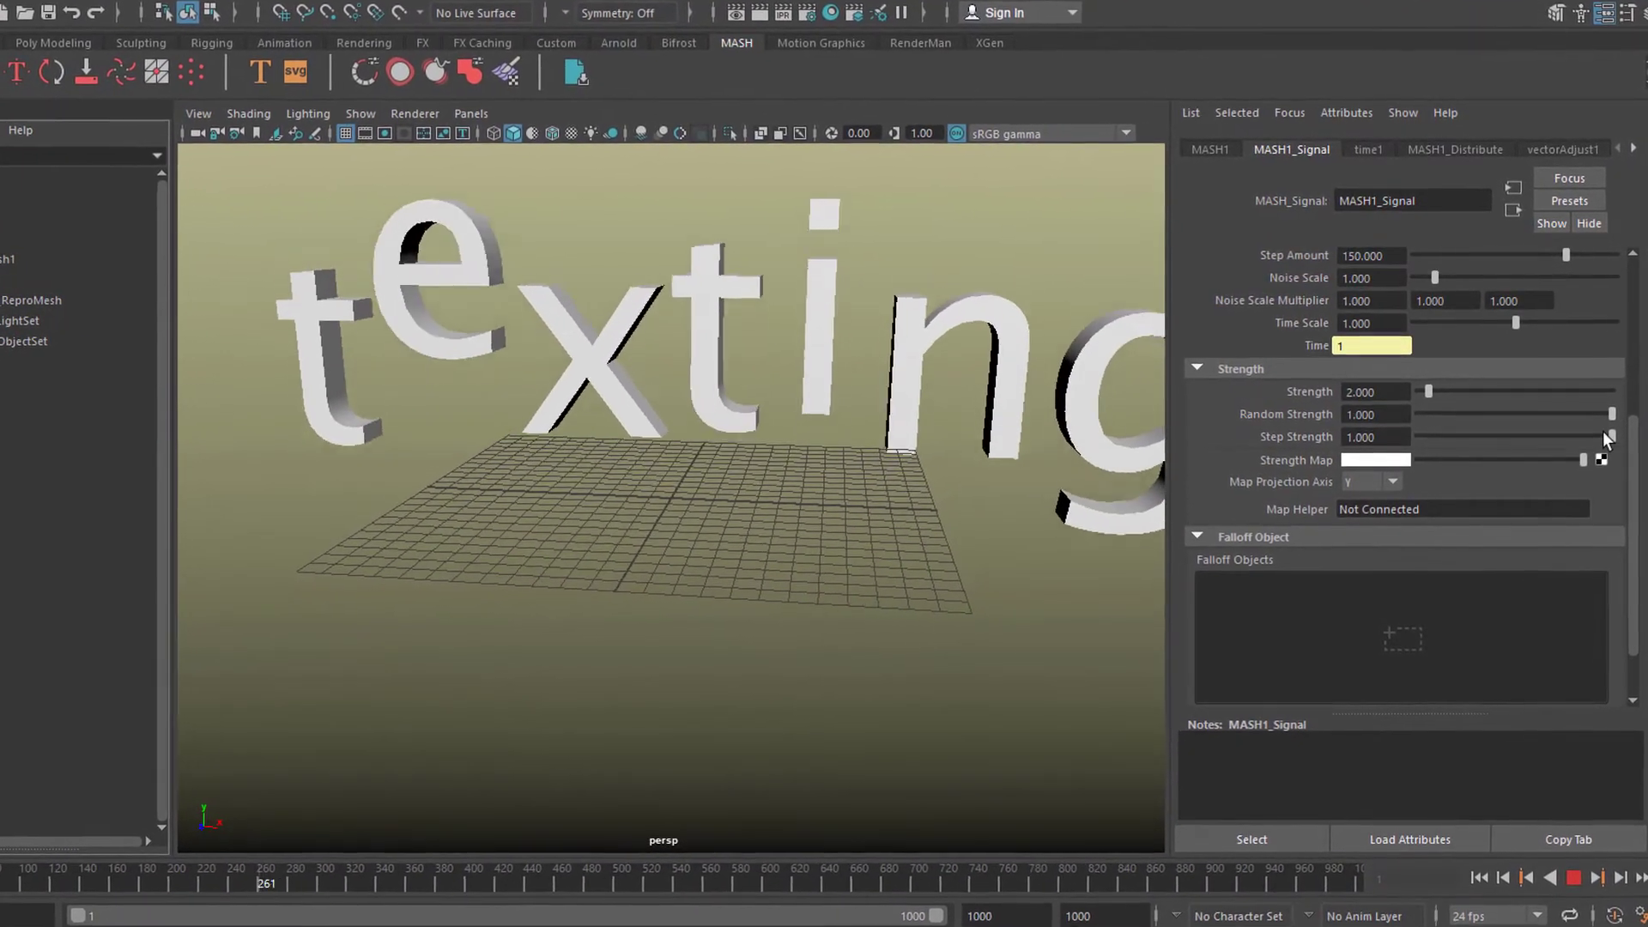
drag(1607, 432, 1644, 490)
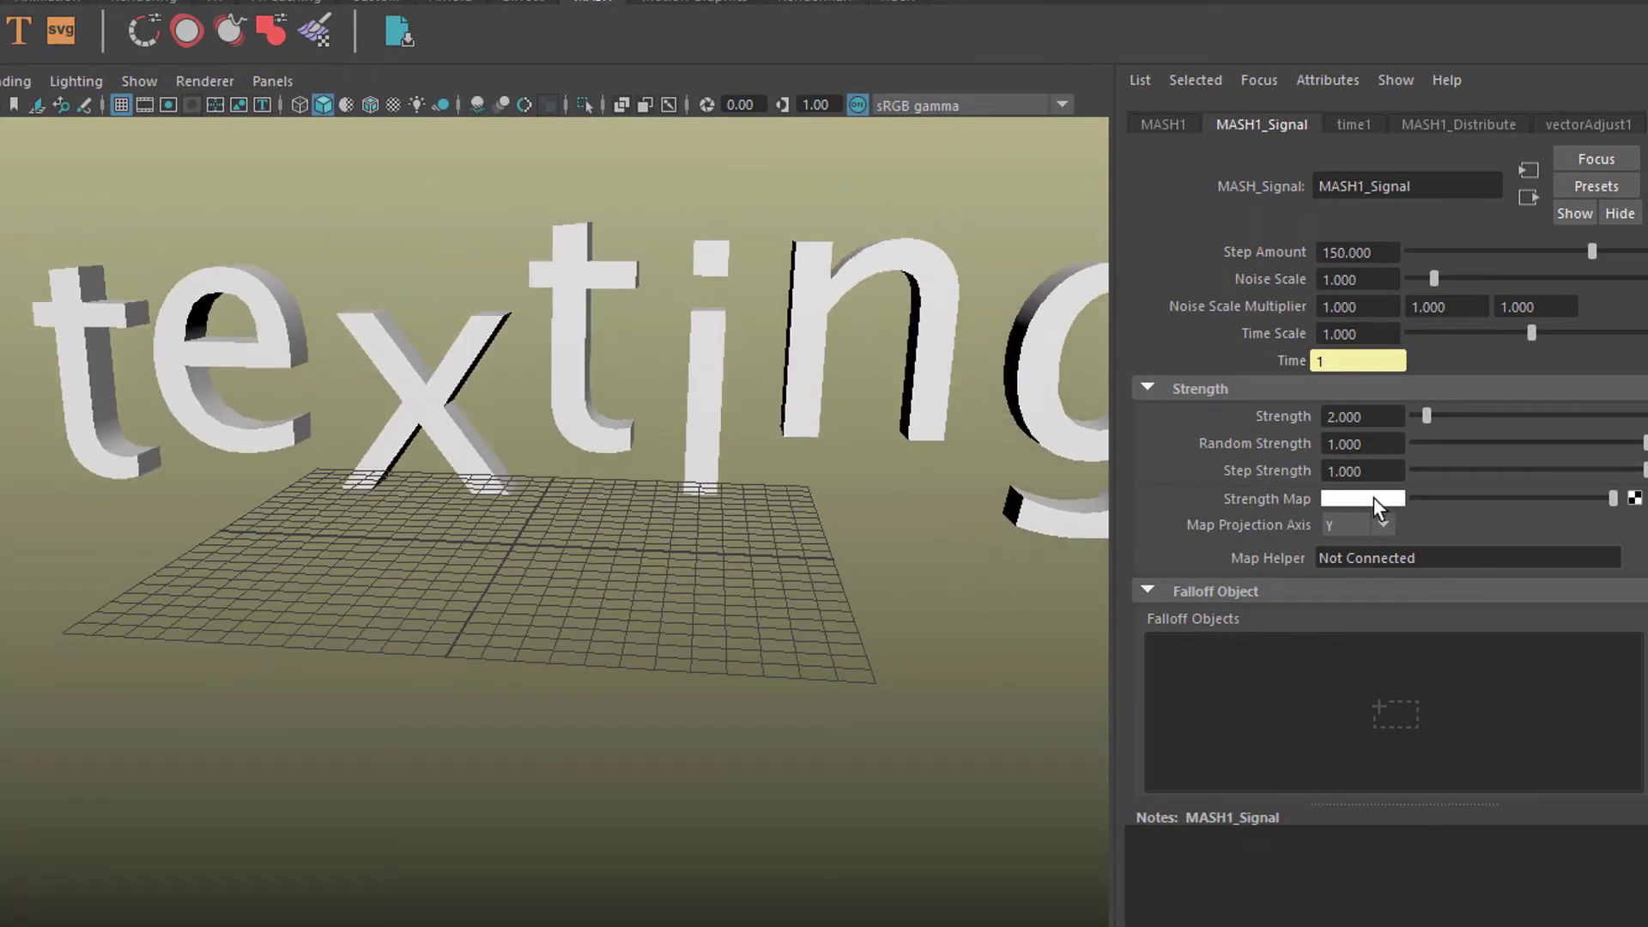
- Create a falloff object for the MASH1 Signal node and play the animation from the first frame
right_click(1337, 680)
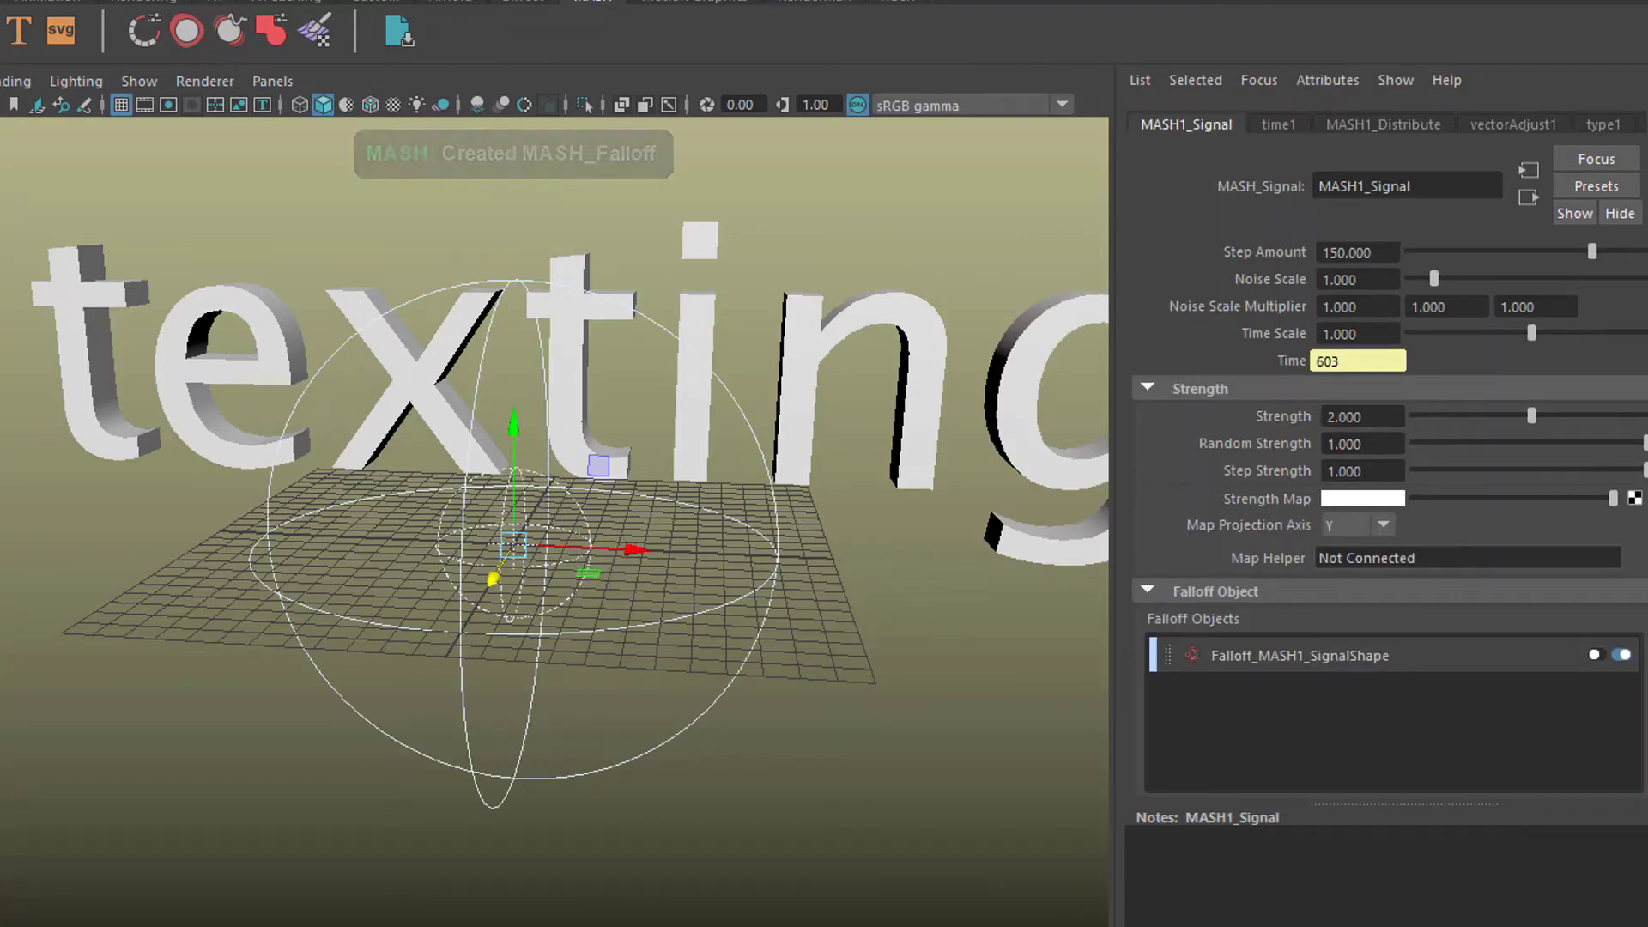
key(alt+shift+v)
key(alt+v)
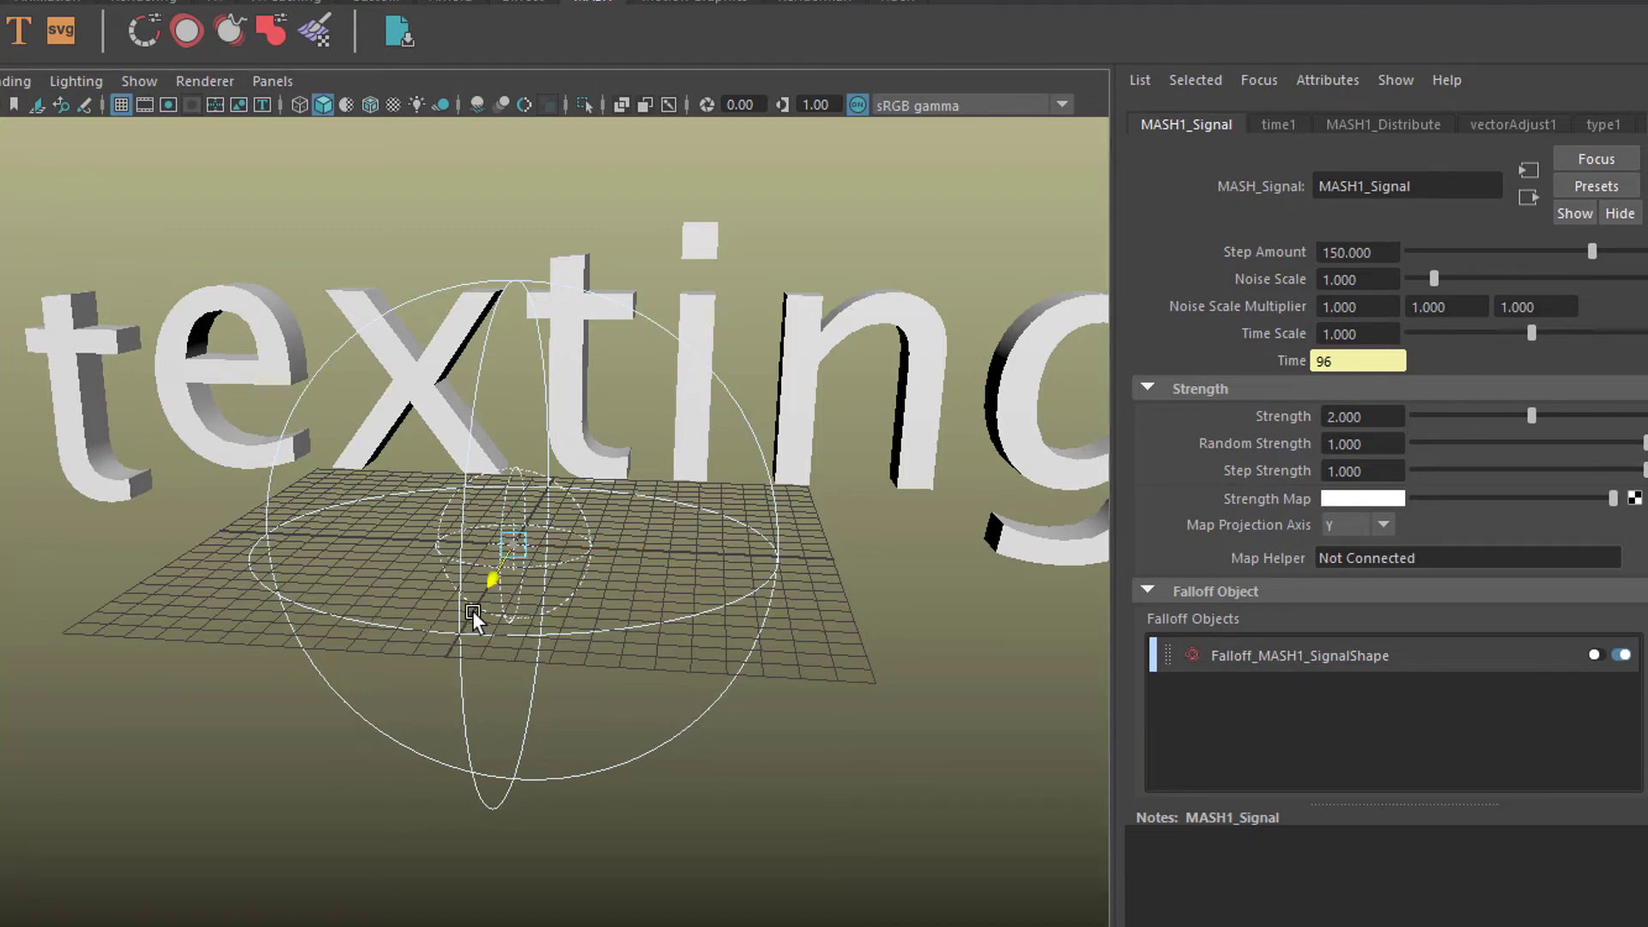
- Scale down the Signal falloff sphere and move it along Z to about -18.25, onto the middle letters
drag(472, 610, 318, 889)
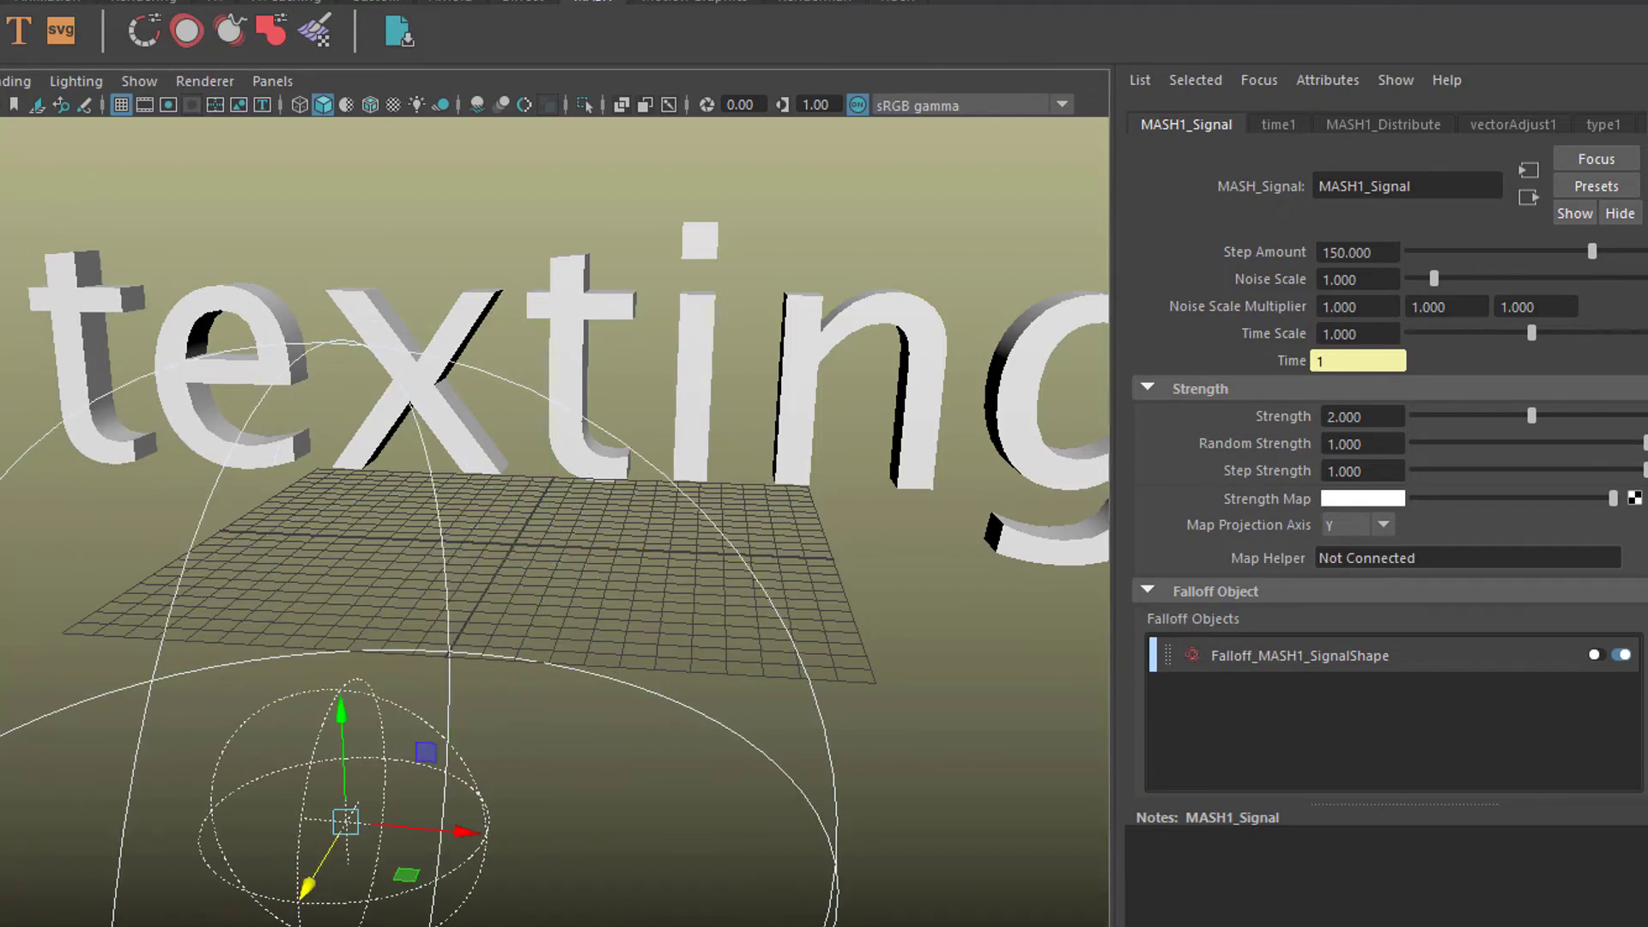
key(r)
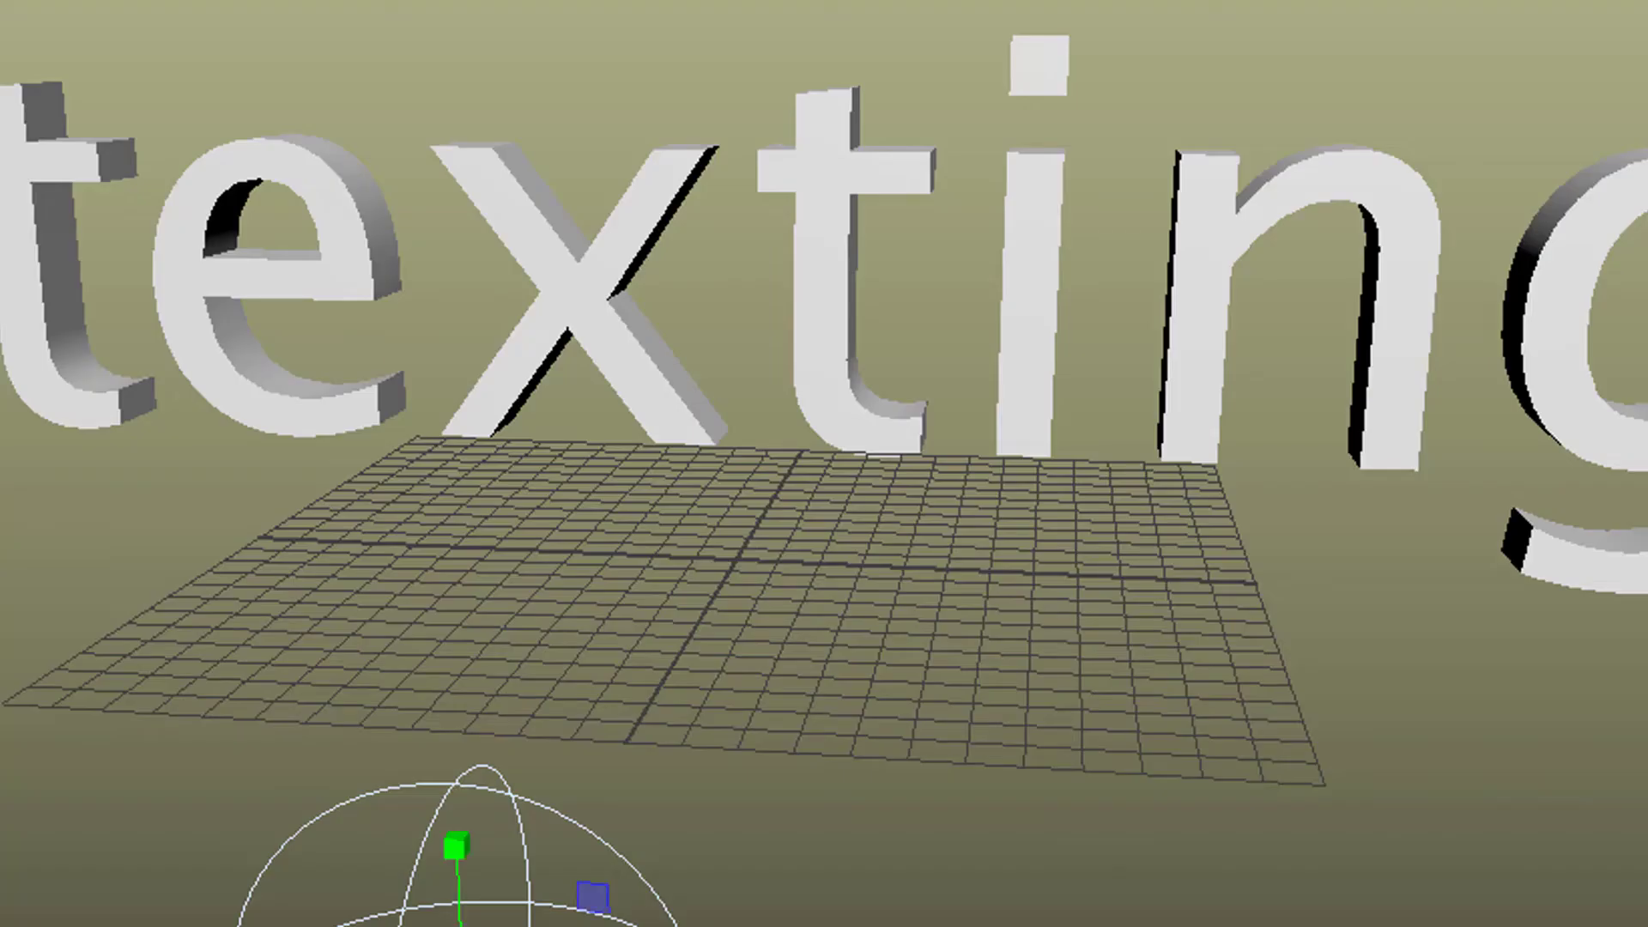
drag(619, 686, 1213, 450)
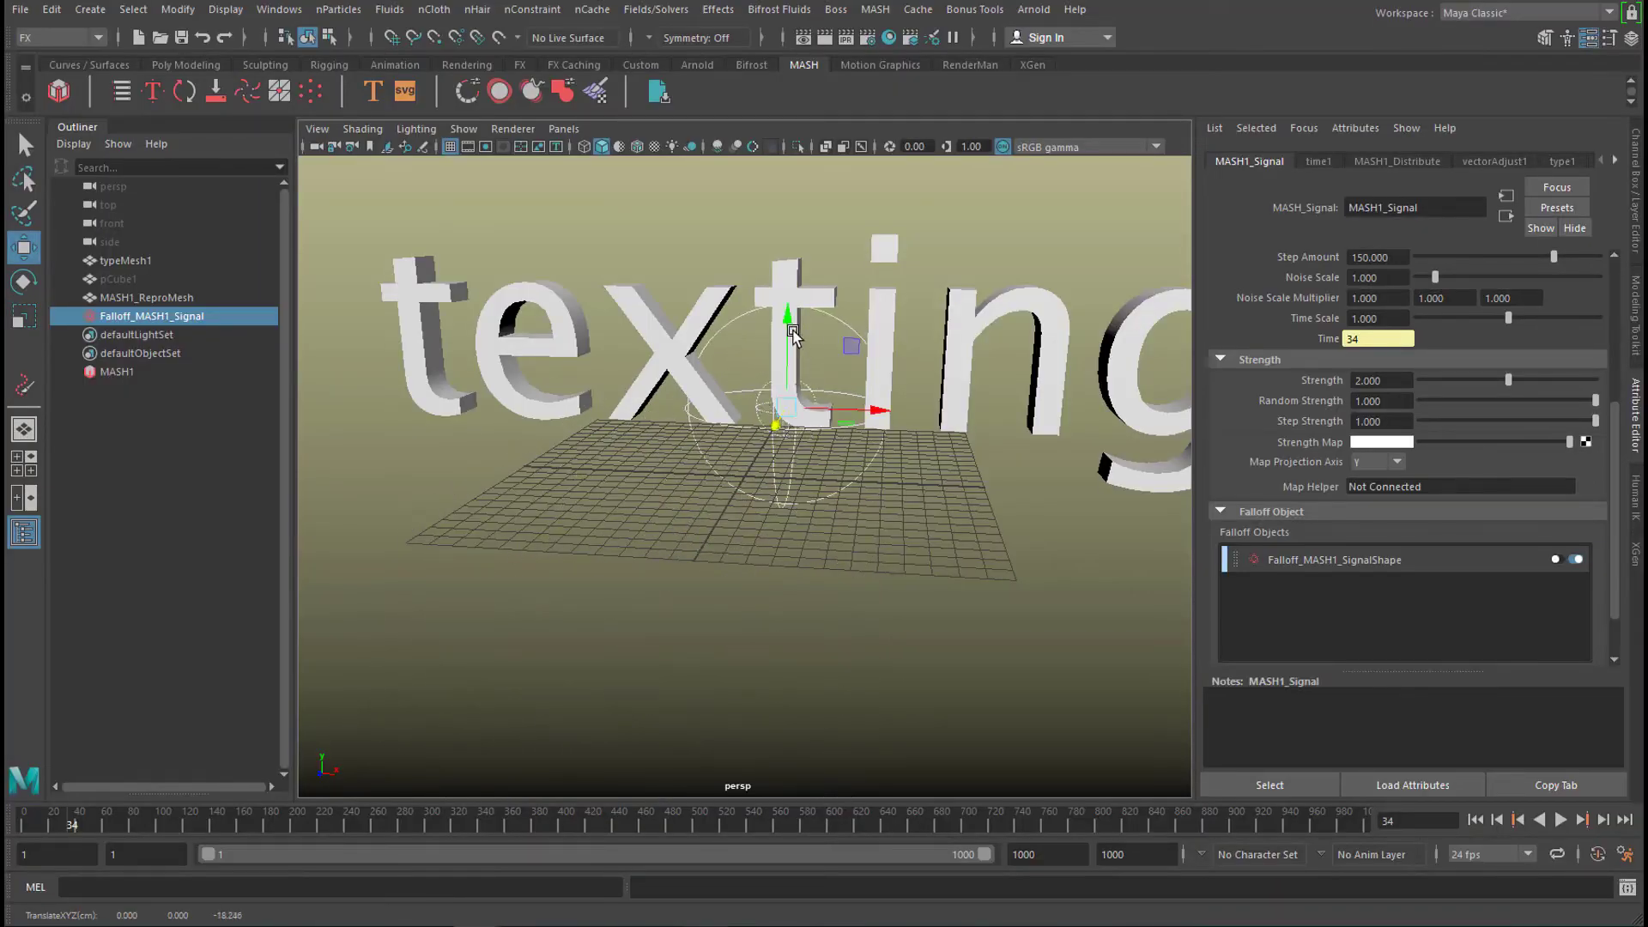
- Scale the Signal falloff sphere uniformly to about 28.7 and play the animation to preview its influence on the letters
key(r)
click(1561, 820)
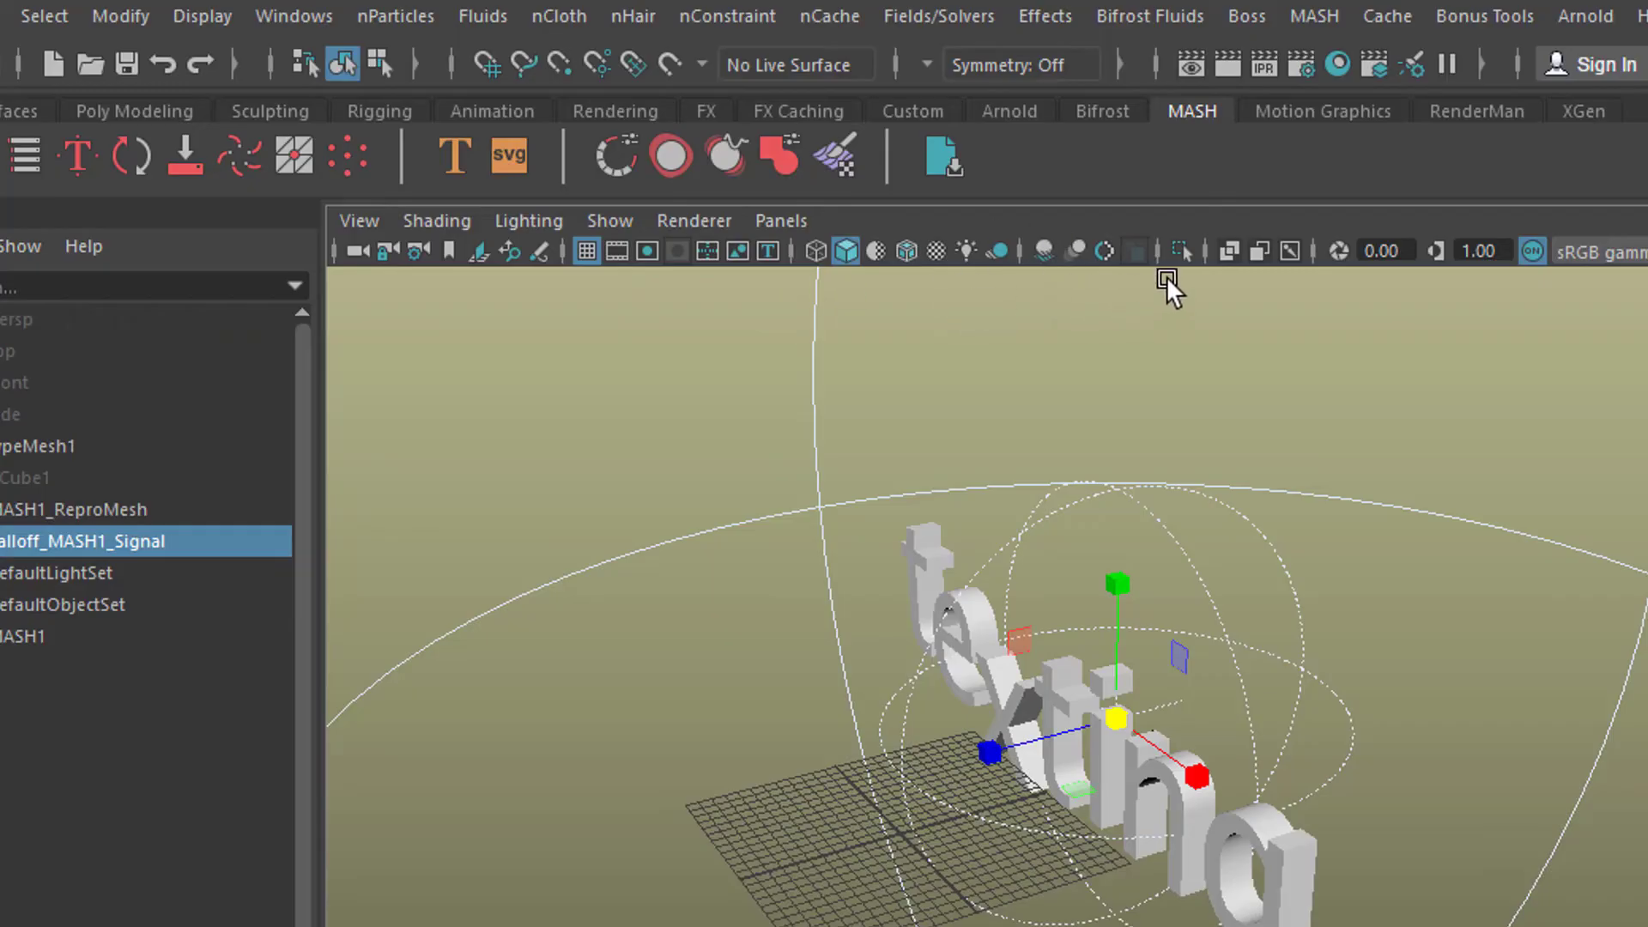
click(709, 110)
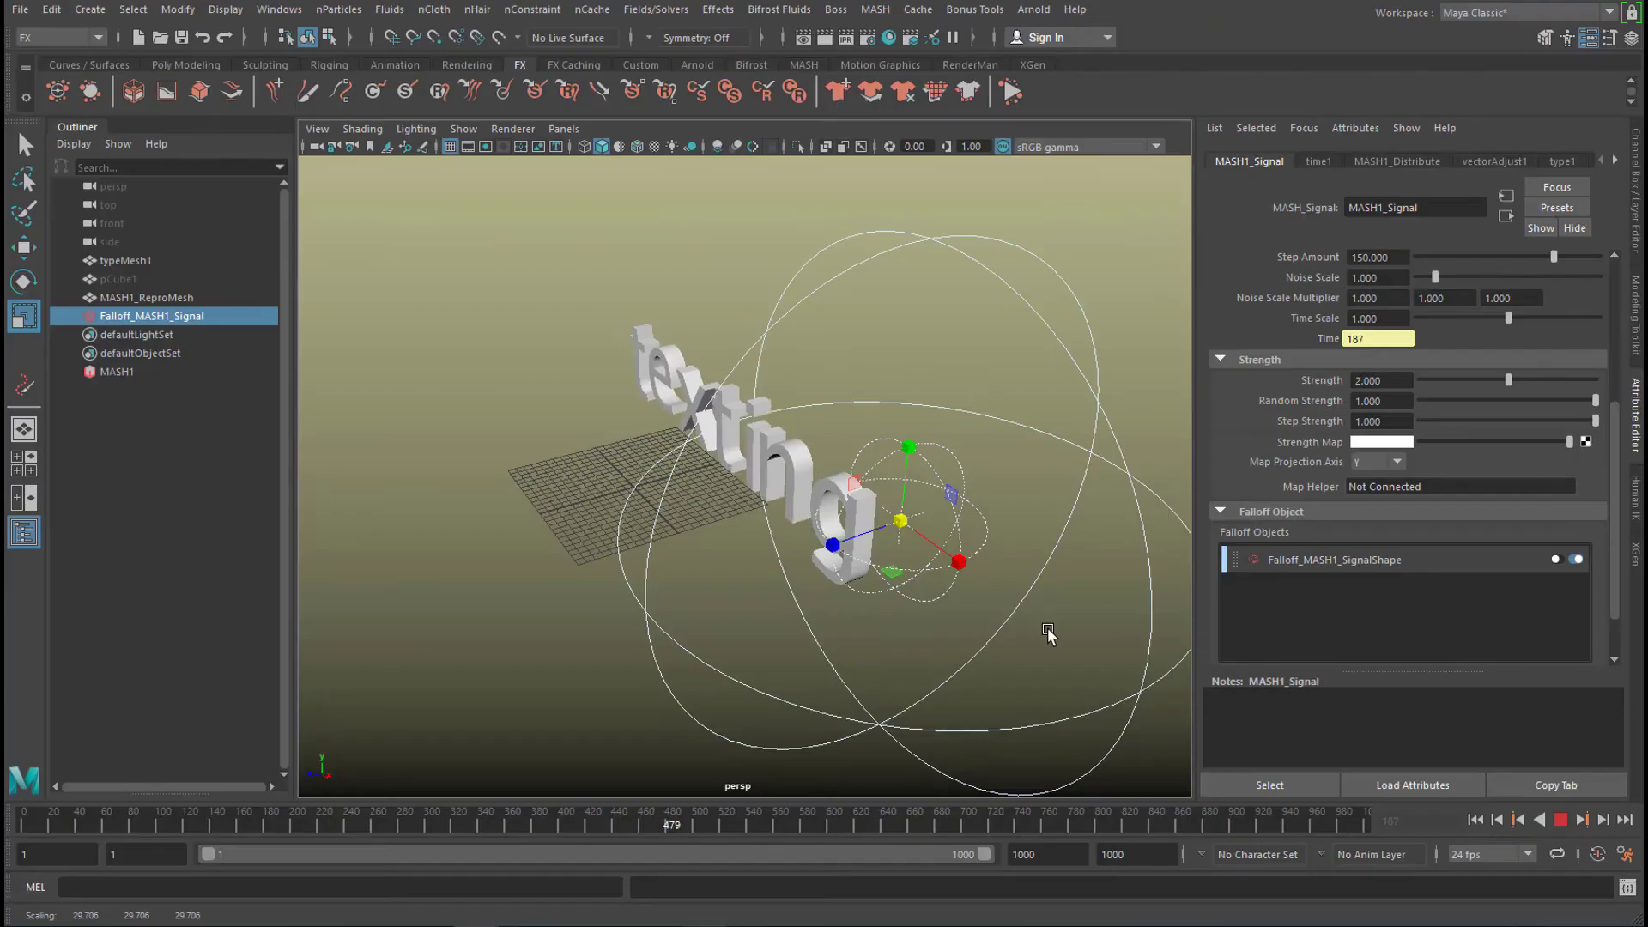
- During playback, move the Signal falloff sphere along X to about 32.16 and along Z to about 5.7, in front of the text
key(w)
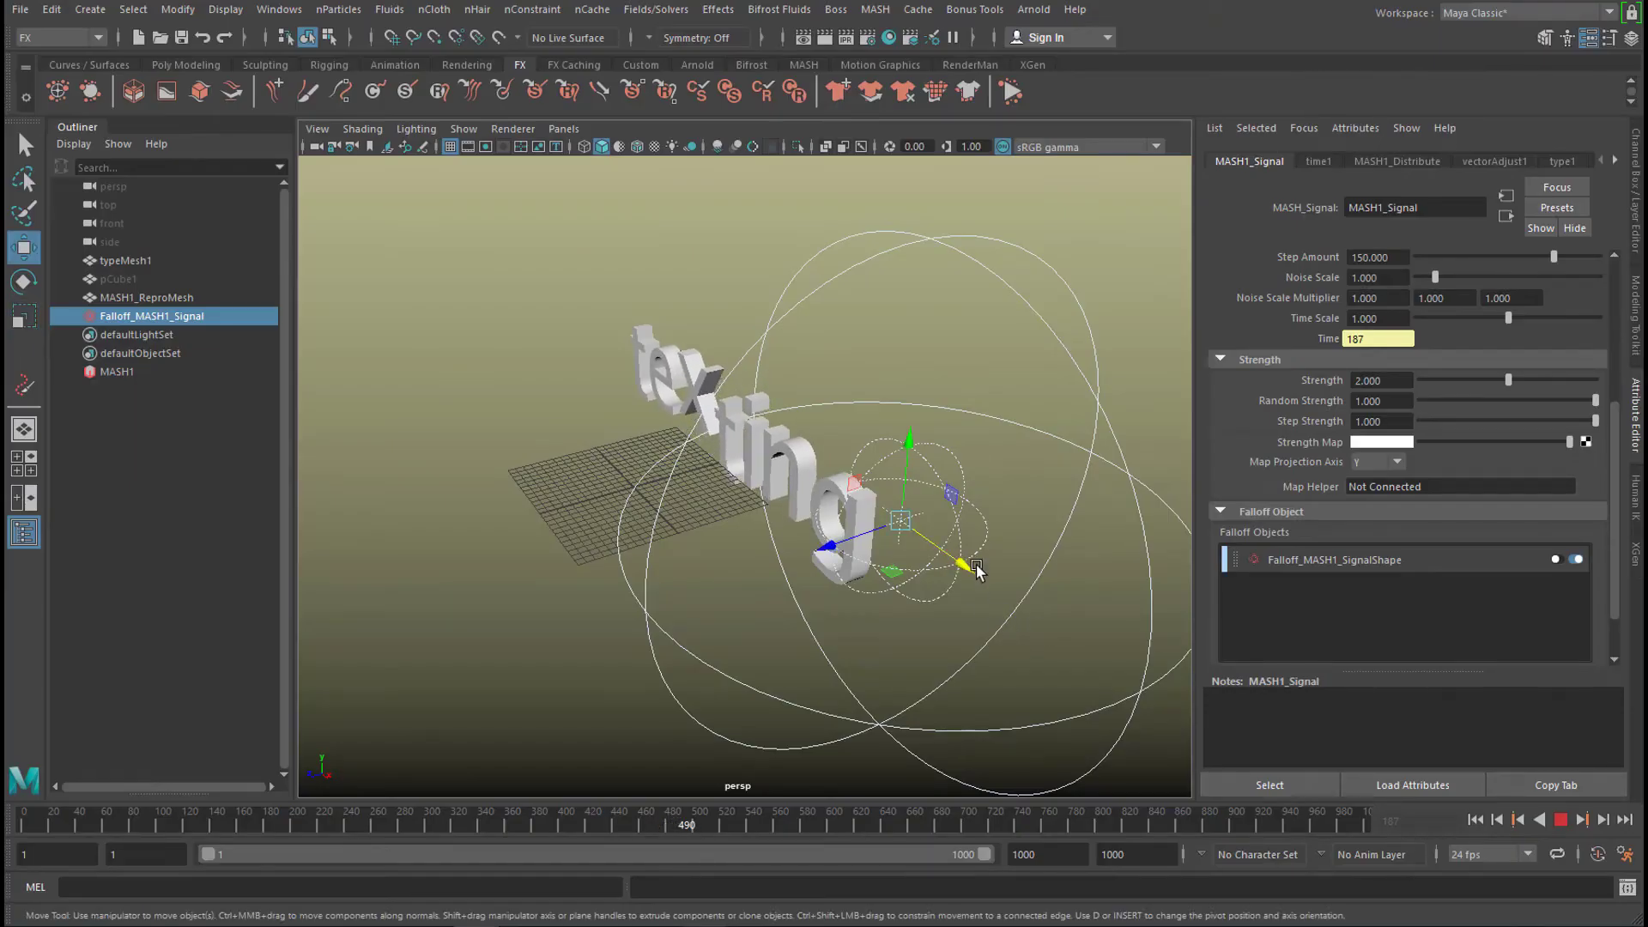
mouse_move(968, 567)
mouse_down()
mouse_move(769, 427)
mouse_move(950, 559)
mouse_move(1012, 632)
mouse_move(1033, 626)
mouse_move(987, 590)
mouse_up()
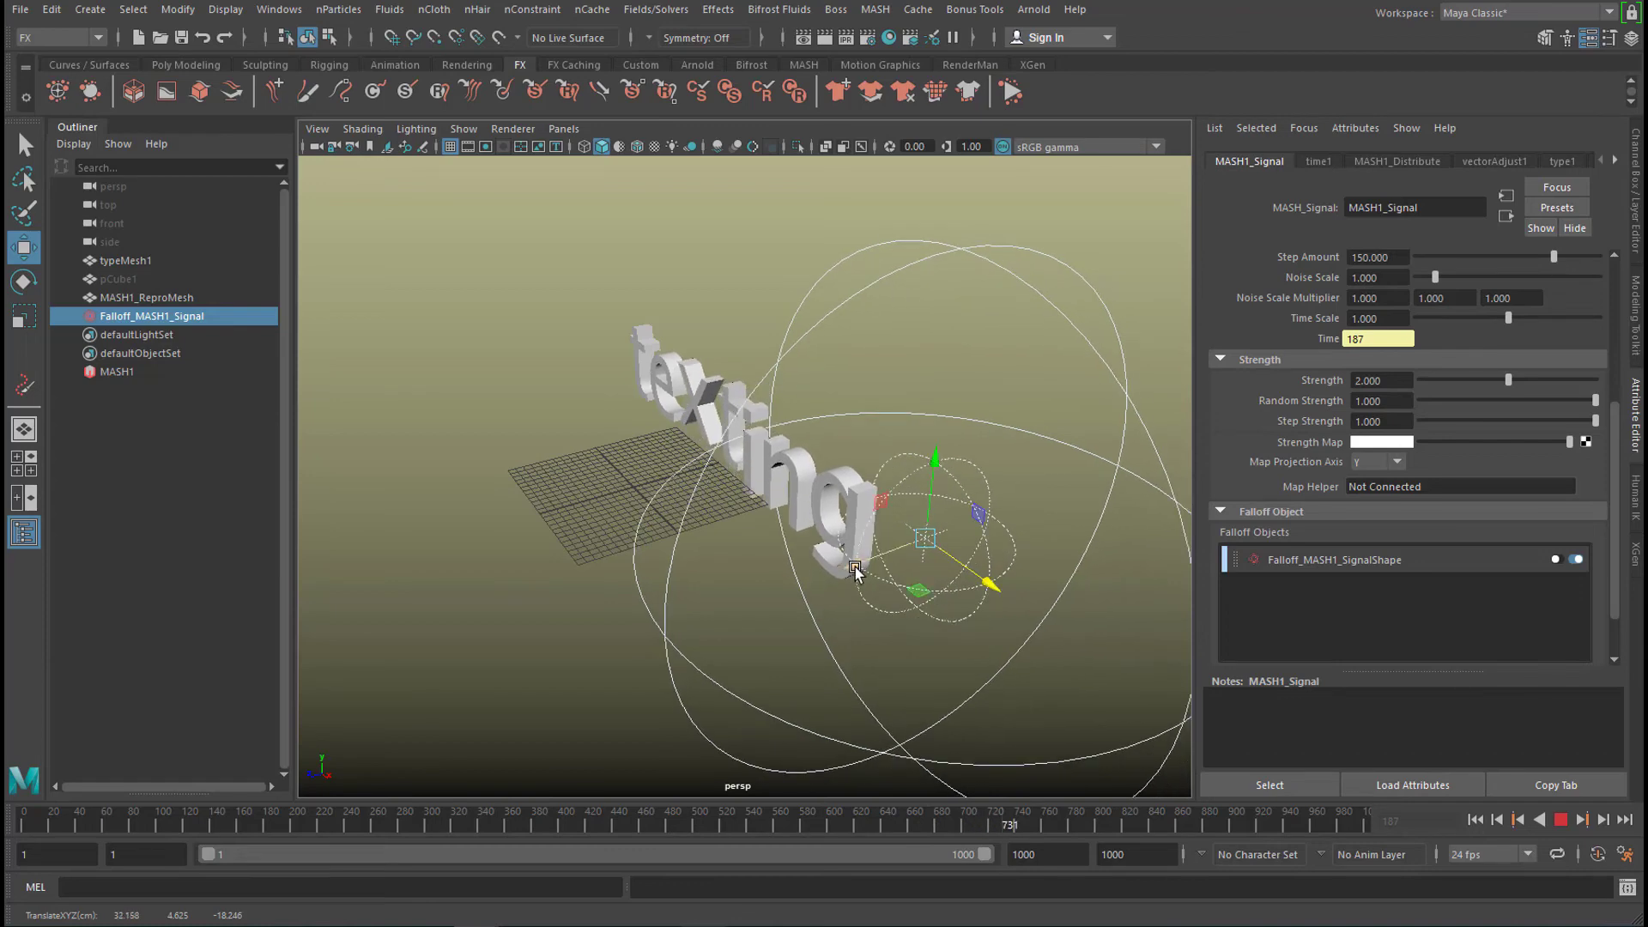
drag(856, 573, 633, 644)
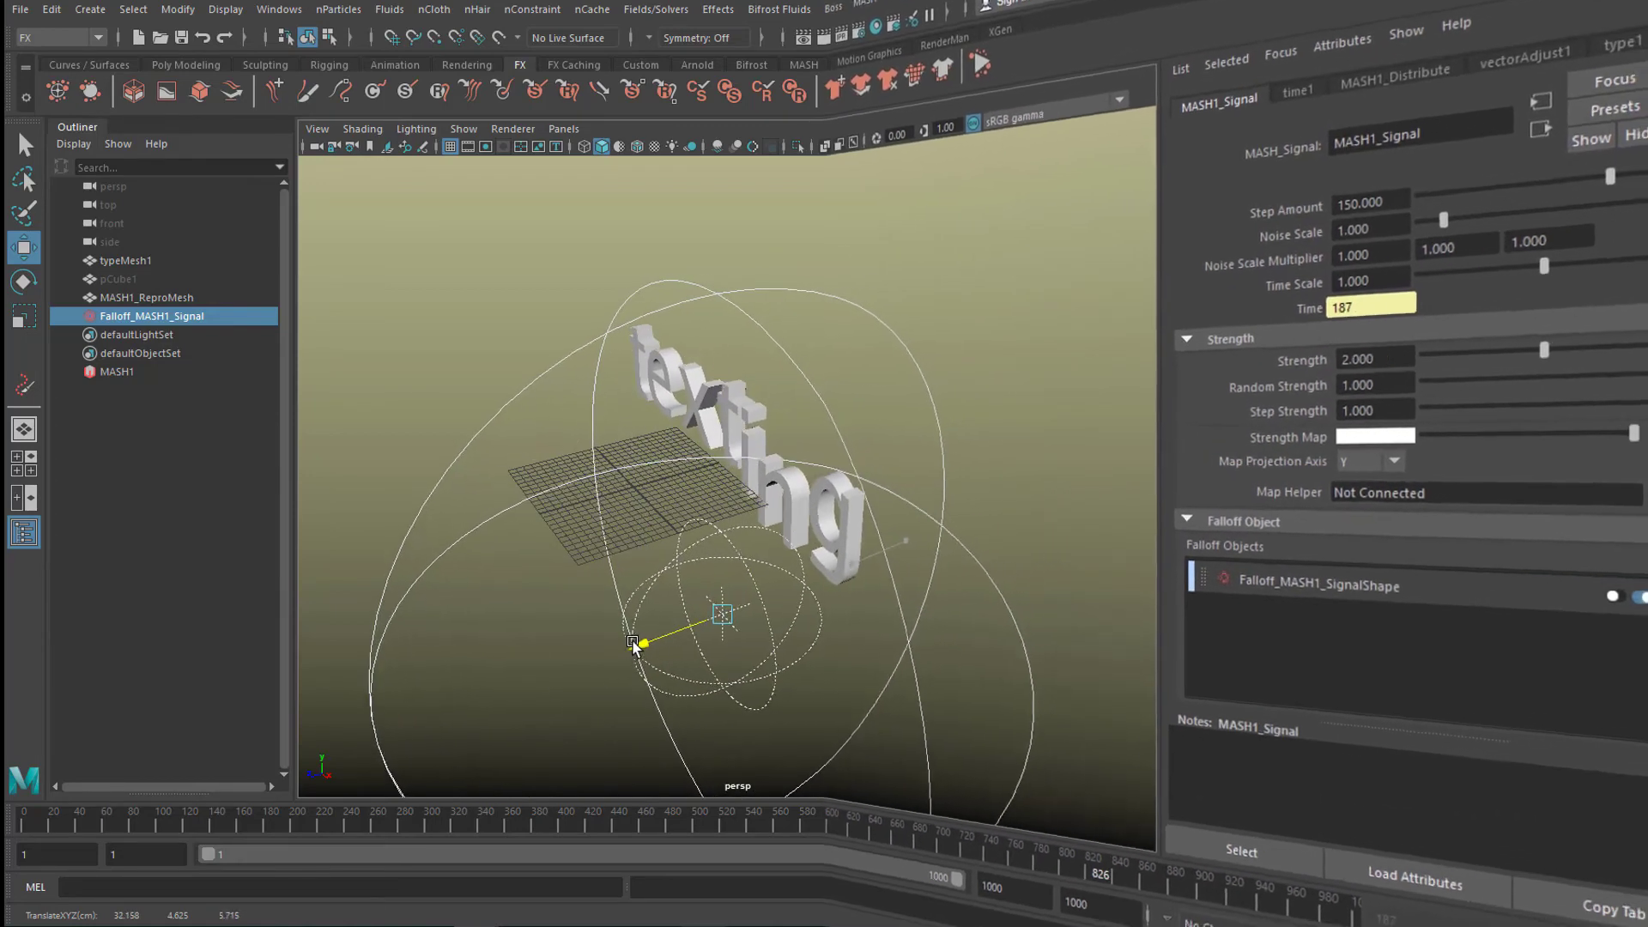